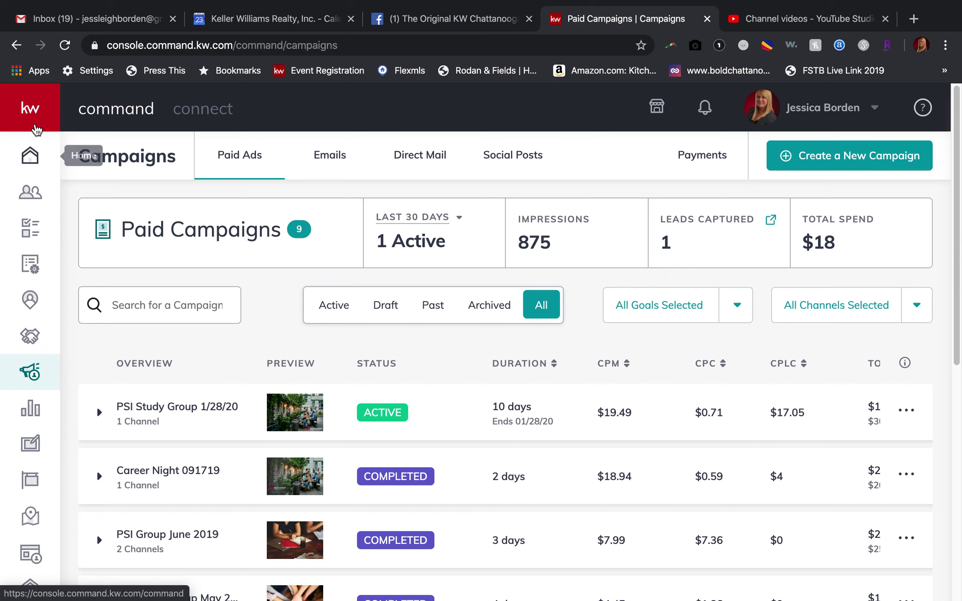
Expand the main navigation labels on the Paid Campaigns page.
{"action": "left_click", "coordinate": [32, 117]}
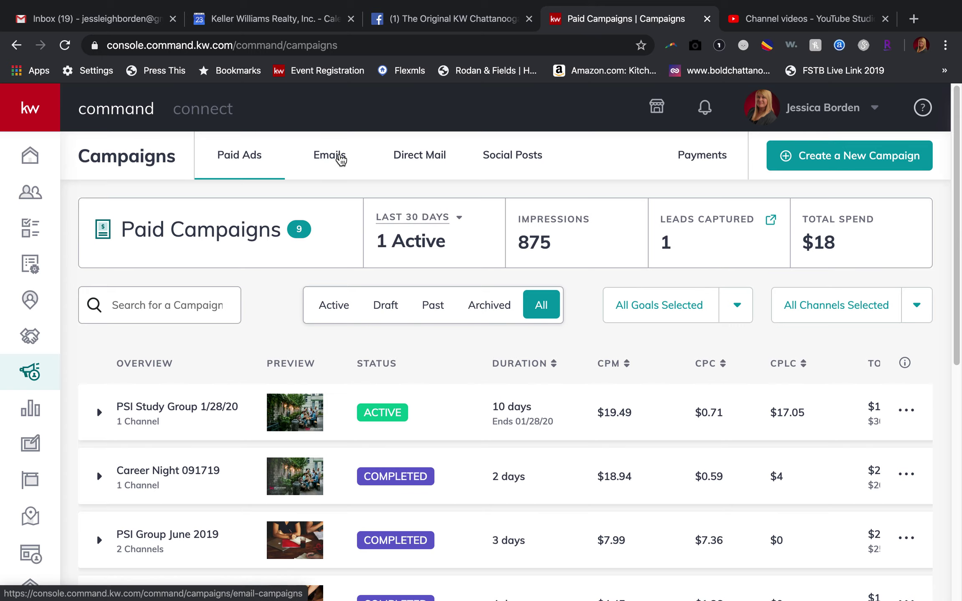
Move from Emails through Direct Mail to the Social Posts calendar for January 19–25.
{"action": "left_click", "coordinate": [340, 159]}
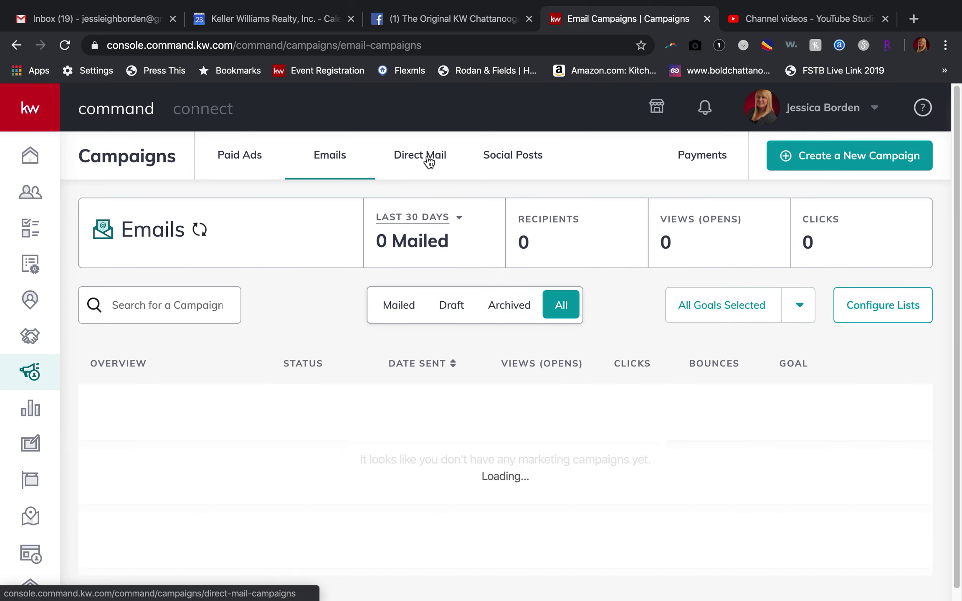
{"action": "left_click", "coordinate": [429, 161]}
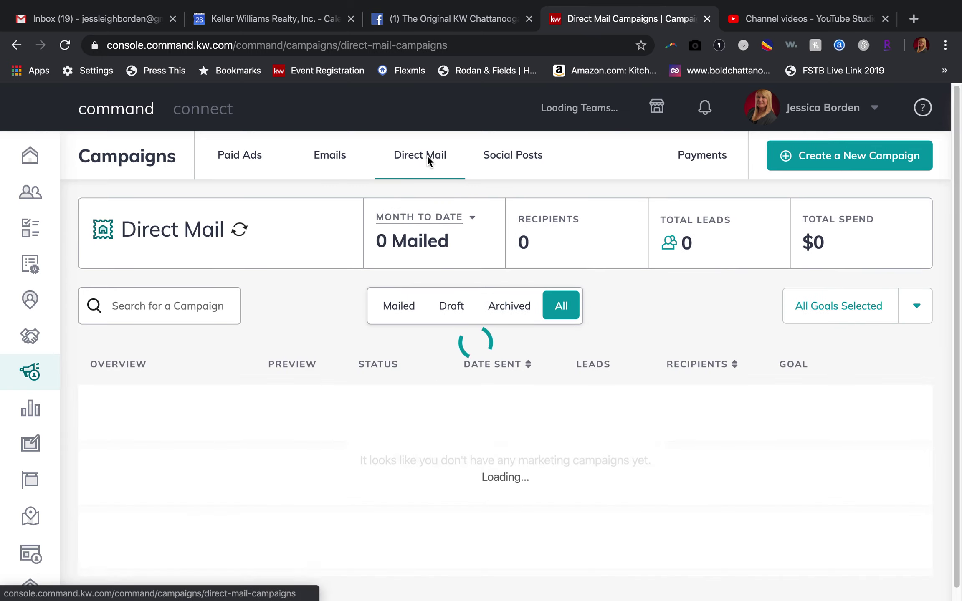
{"action": "left_click", "coordinate": [522, 162]}
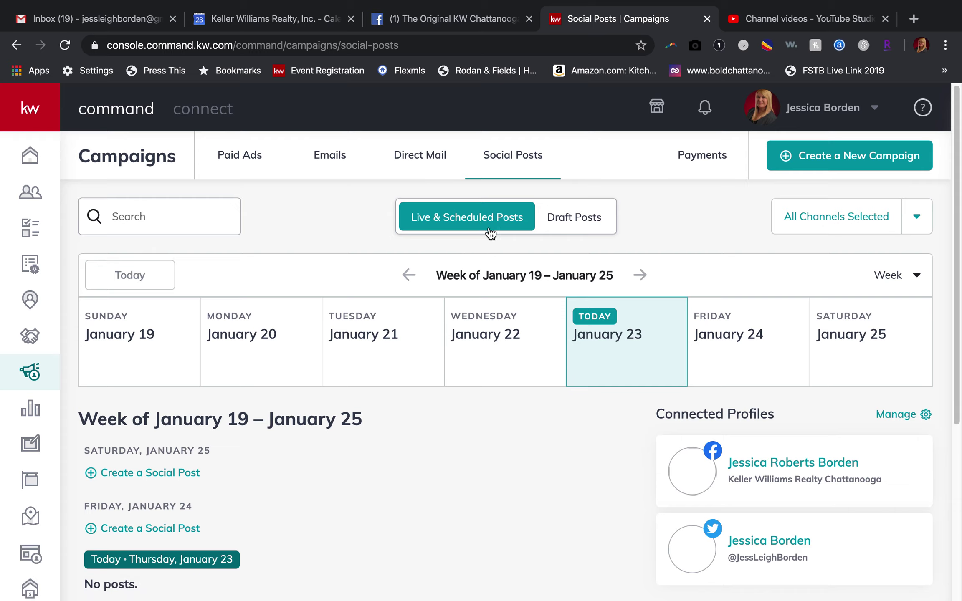
{"action": "left_click", "coordinate": [583, 219]}
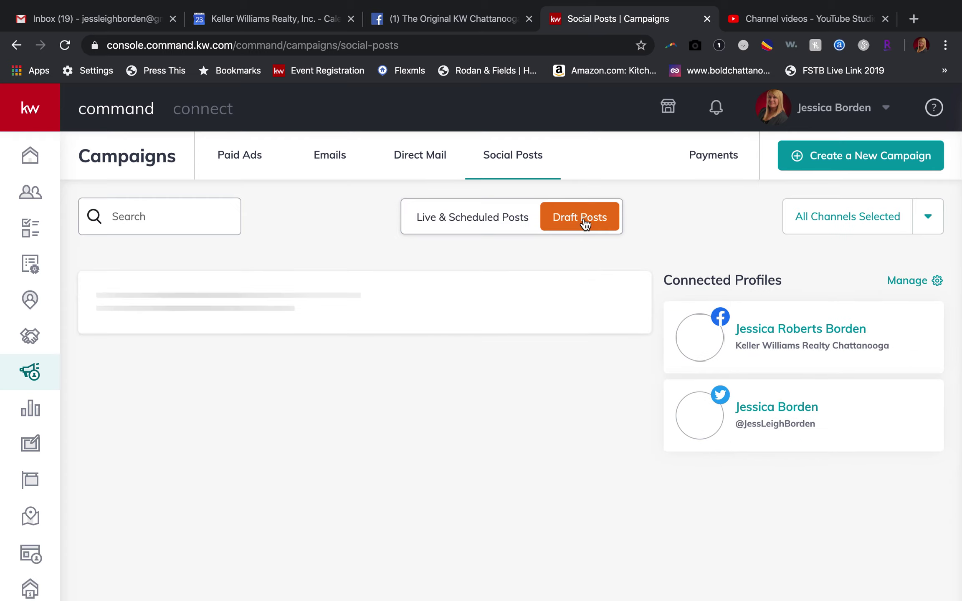
{"action": "left_click", "coordinate": [497, 227]}
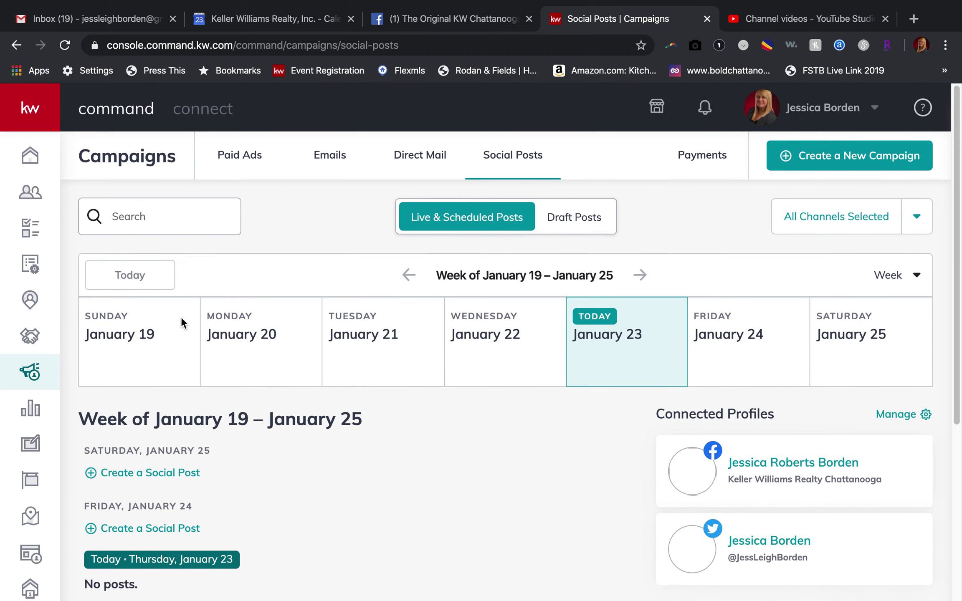
{"action": "left_click", "coordinate": [892, 267]}
{"action": "left_click", "coordinate": [841, 340]}
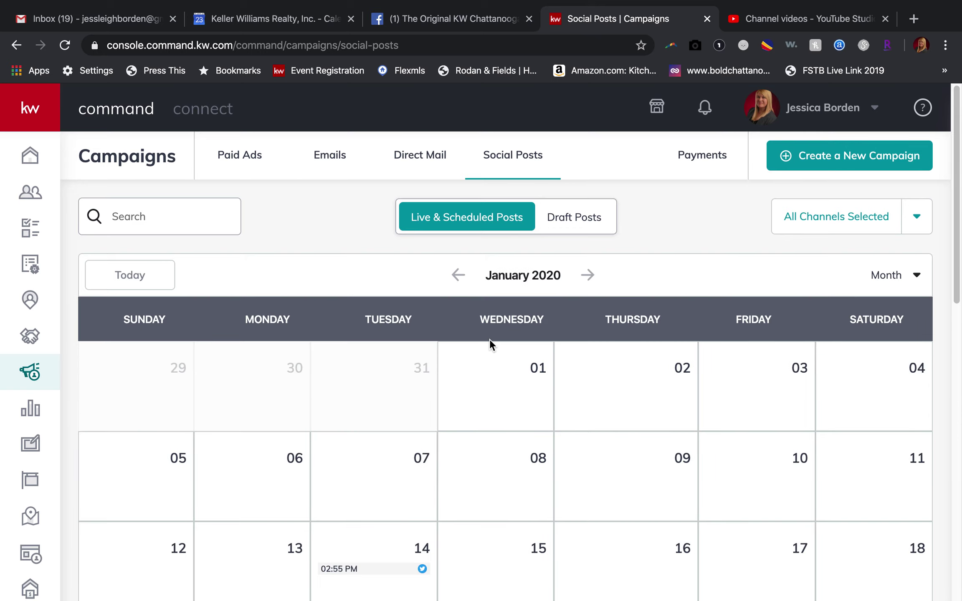
{"action": "scroll", "coordinate": [489, 339], "scroll_direction": "down", "scroll_amount": 3}
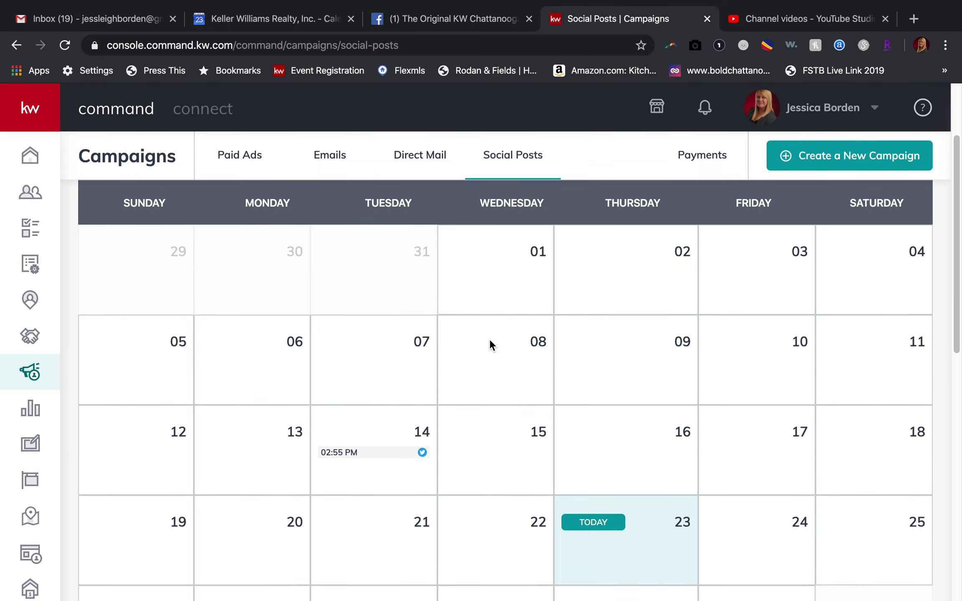
{"action": "scroll", "coordinate": [489, 339], "scroll_direction": "up", "scroll_amount": 3}
{"action": "left_click", "coordinate": [889, 272]}
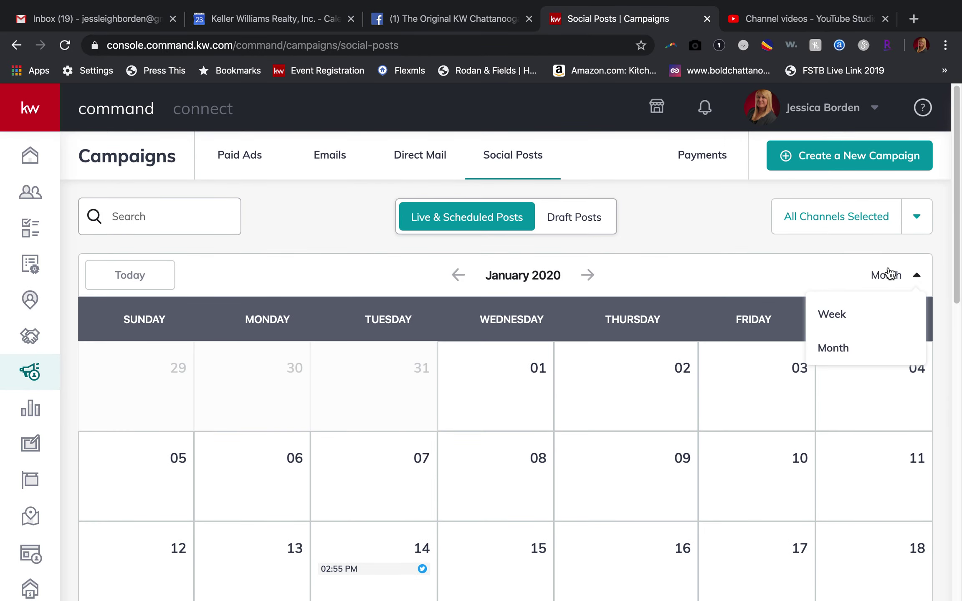
{"action": "left_click", "coordinate": [832, 312]}
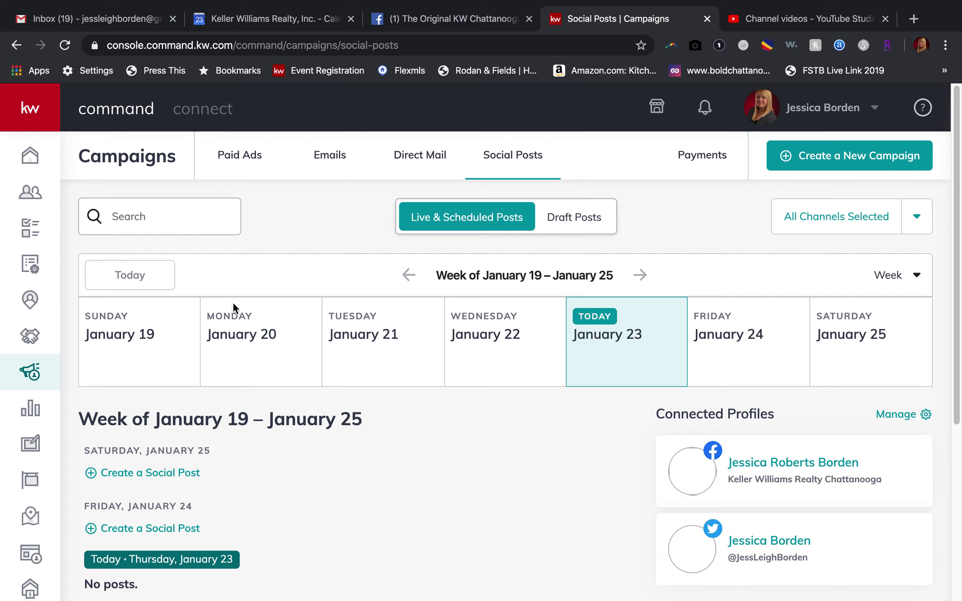
{"action": "scroll", "coordinate": [404, 434], "scroll_direction": "down", "scroll_amount": 5}
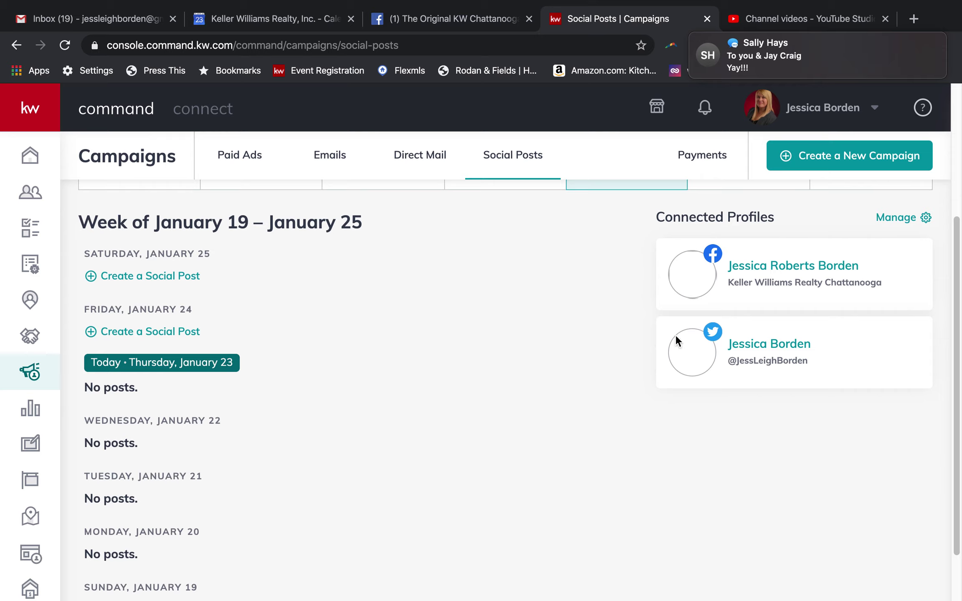
Dismiss the chat notification and start a new social post for Friday, January 24.
{"action": "left_click", "coordinate": [910, 67]}
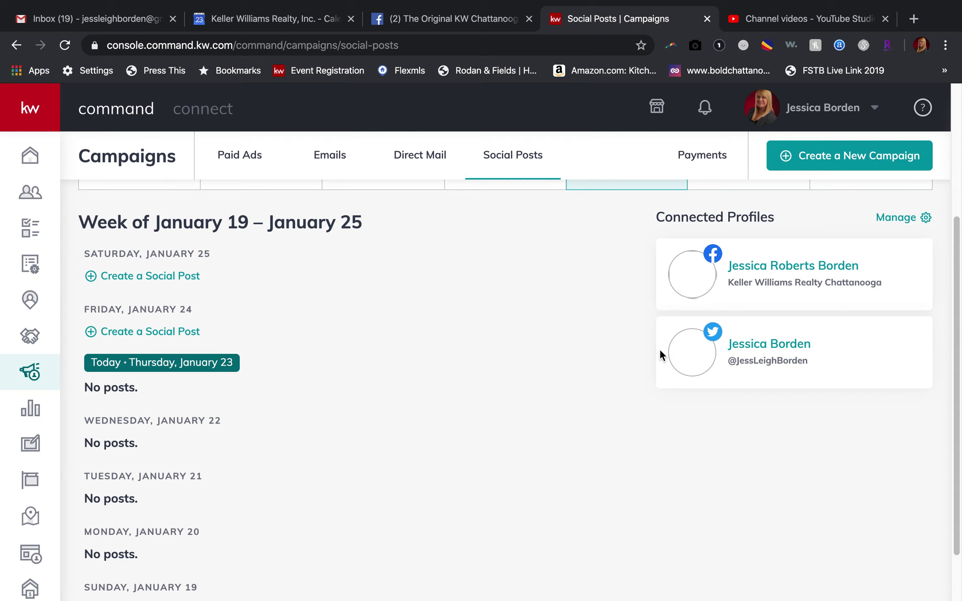
{"action": "scroll", "coordinate": [415, 325], "scroll_direction": "up", "scroll_amount": 3}
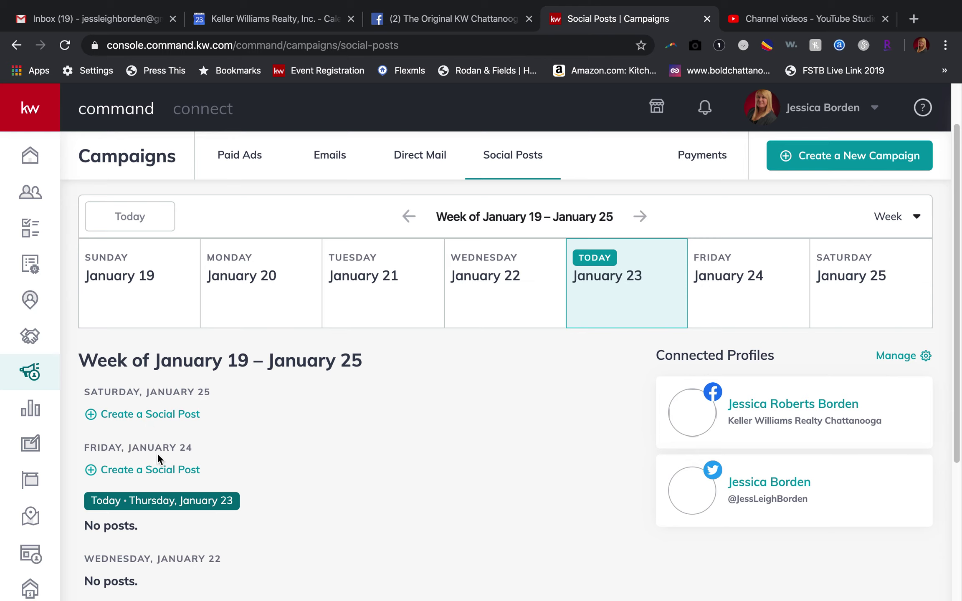
{"action": "left_click", "coordinate": [149, 470]}
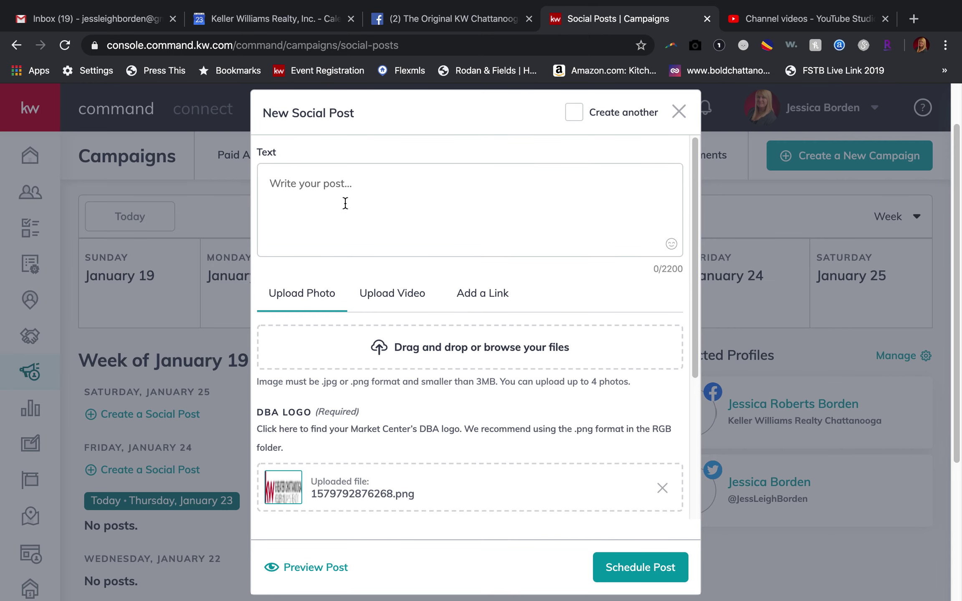
Place the cursor in the empty post Text box and review the form's fields.
{"action": "left_click", "coordinate": [306, 191]}
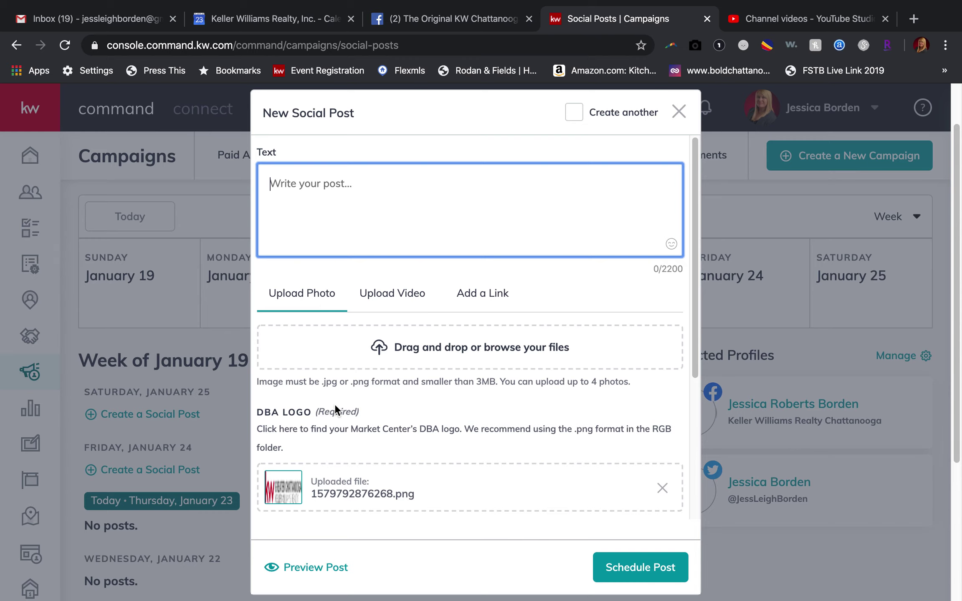
{"action": "scroll", "coordinate": [334, 403], "scroll_direction": "down", "scroll_amount": 1}
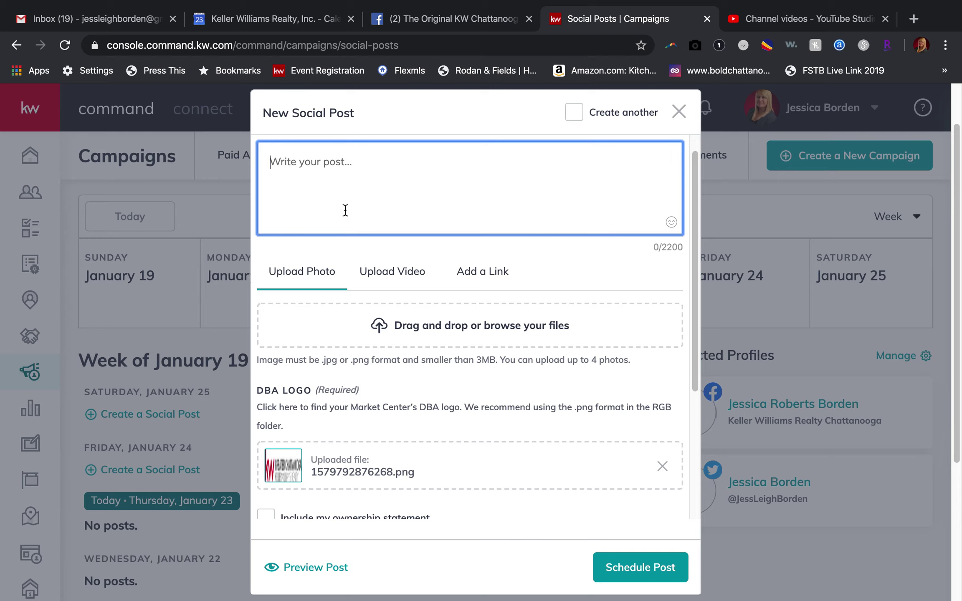
{"action": "scroll", "coordinate": [326, 212], "scroll_direction": "up", "scroll_amount": 1}
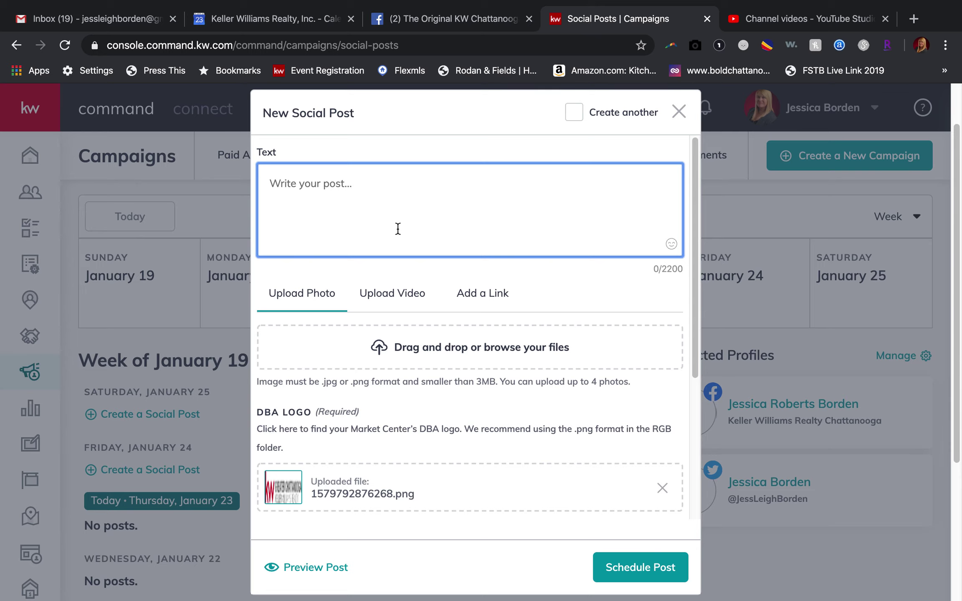
{"action": "left_click", "coordinate": [478, 295]}
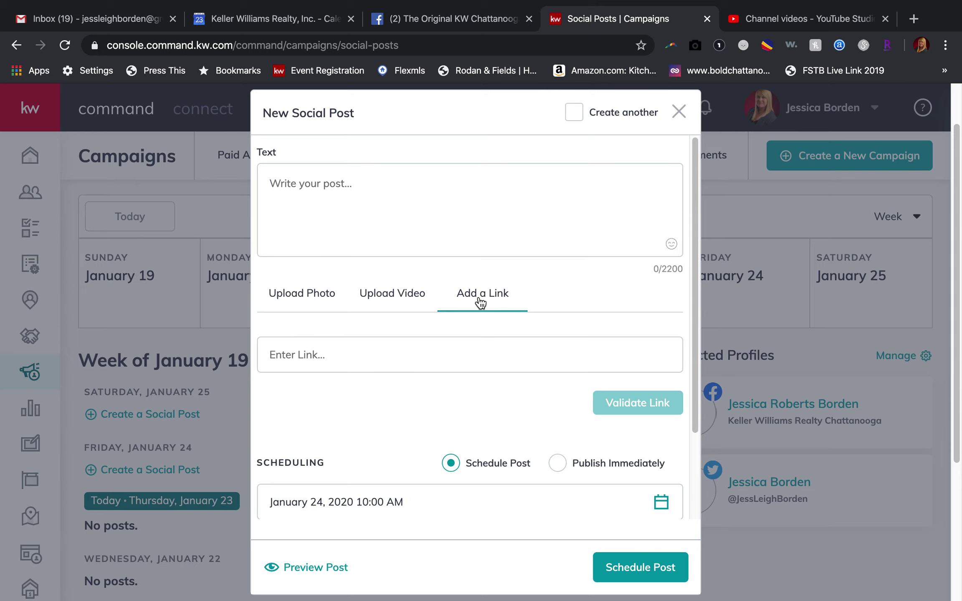
{"action": "scroll", "coordinate": [334, 381], "scroll_direction": "down", "scroll_amount": 3}
{"action": "scroll", "coordinate": [333, 381], "scroll_direction": "up", "scroll_amount": 3}
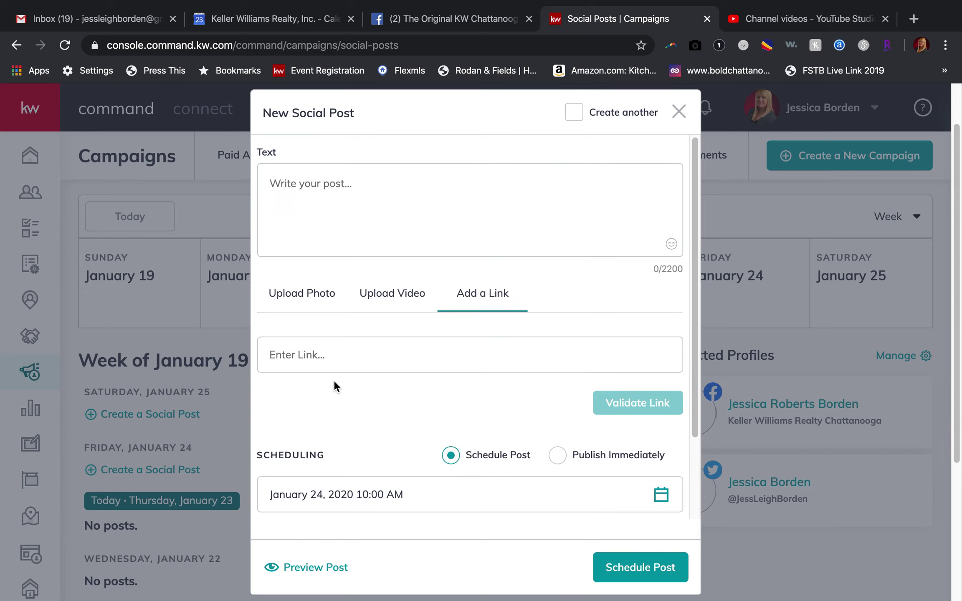
{"action": "left_click", "coordinate": [301, 303]}
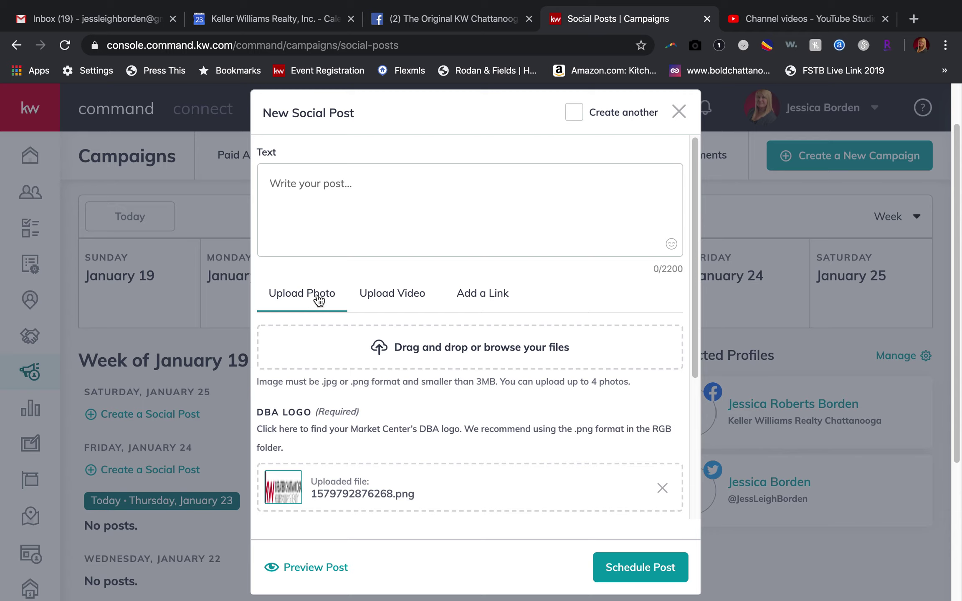
{"action": "left_click", "coordinate": [382, 292]}
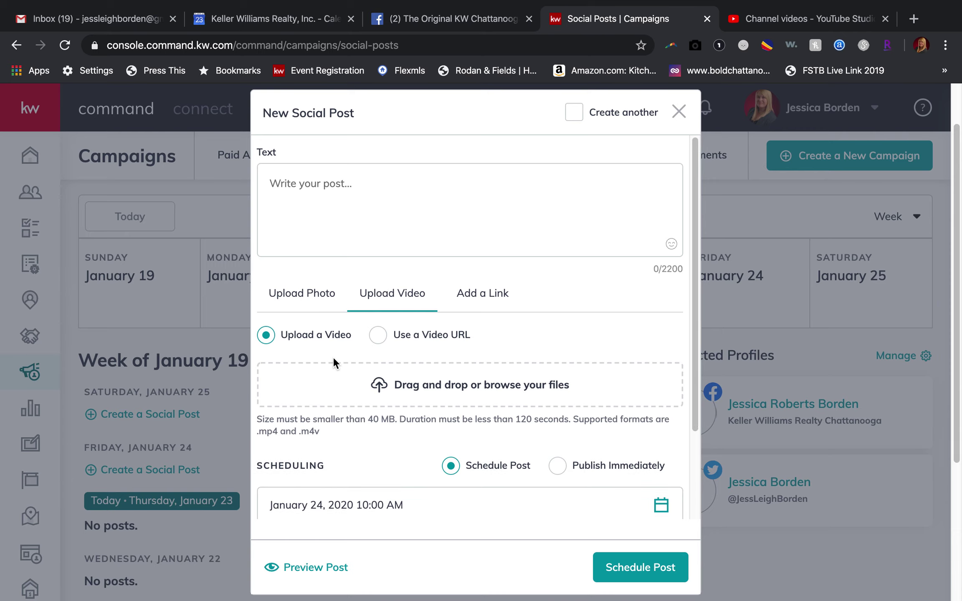
{"action": "scroll", "coordinate": [333, 357], "scroll_direction": "down", "scroll_amount": 3}
{"action": "scroll", "coordinate": [333, 356], "scroll_direction": "up", "scroll_amount": 3}
{"action": "left_click", "coordinate": [310, 309]}
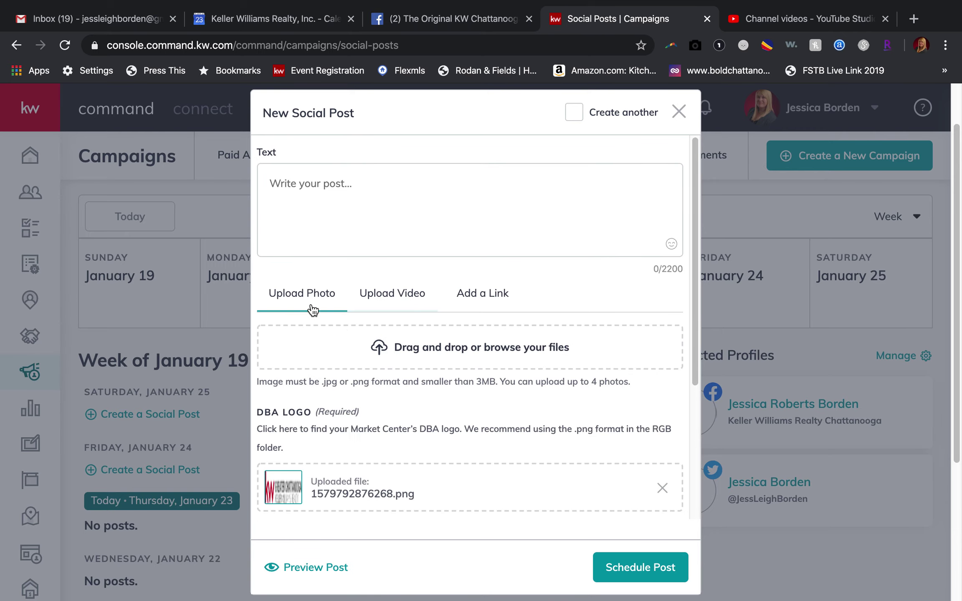
{"action": "scroll", "coordinate": [343, 388], "scroll_direction": "down", "scroll_amount": 2}
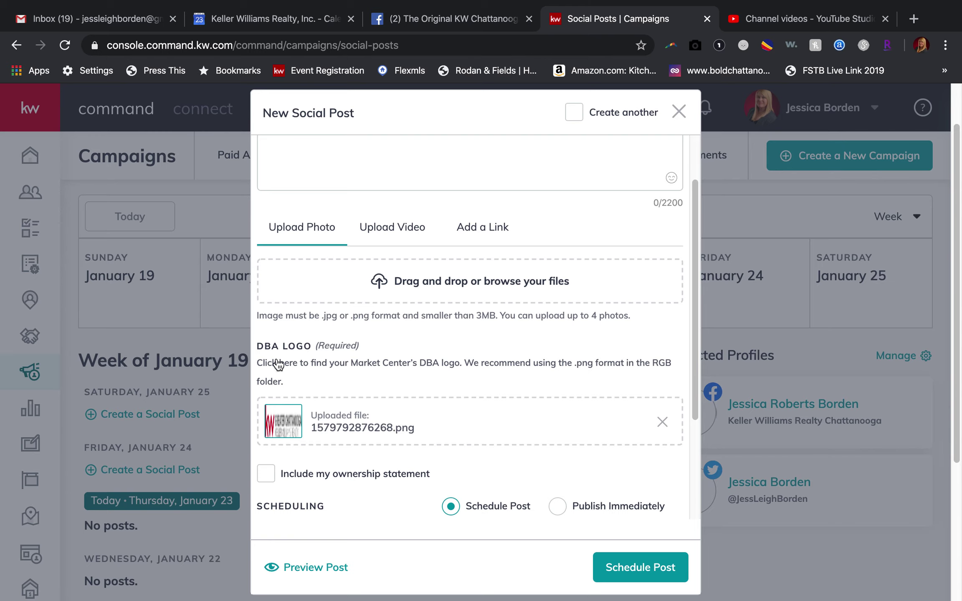
Tick and then untick 'Include my ownership statement', leaving it off.
{"action": "scroll", "coordinate": [277, 364], "scroll_direction": "up", "scroll_amount": 1}
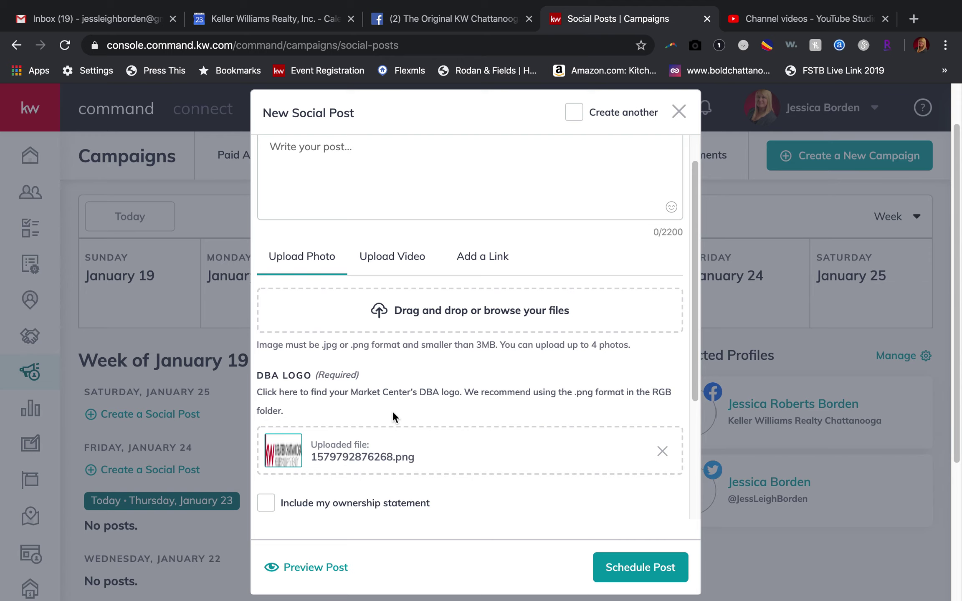
{"action": "scroll", "coordinate": [392, 411], "scroll_direction": "down", "scroll_amount": 4}
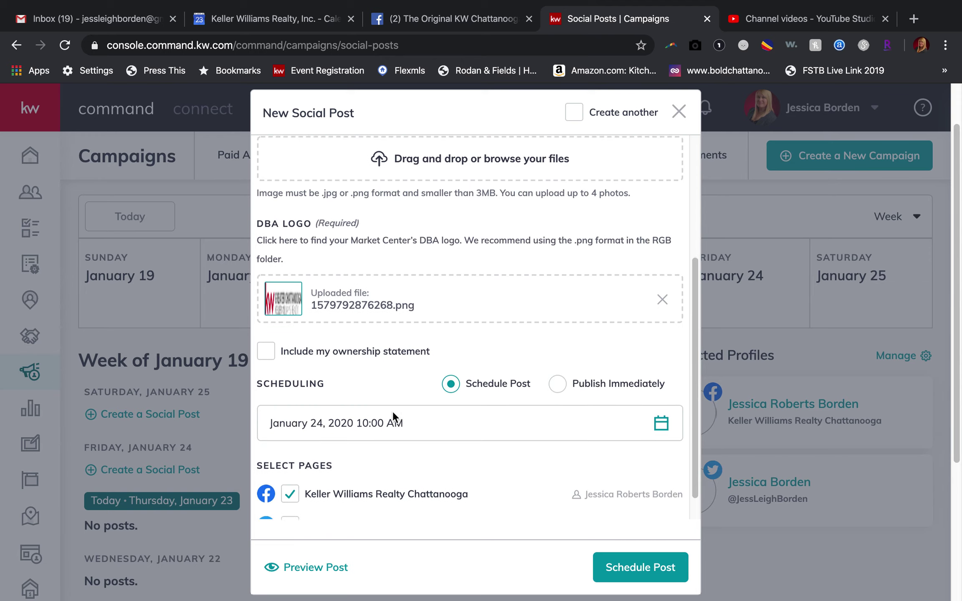
{"action": "left_click", "coordinate": [298, 352]}
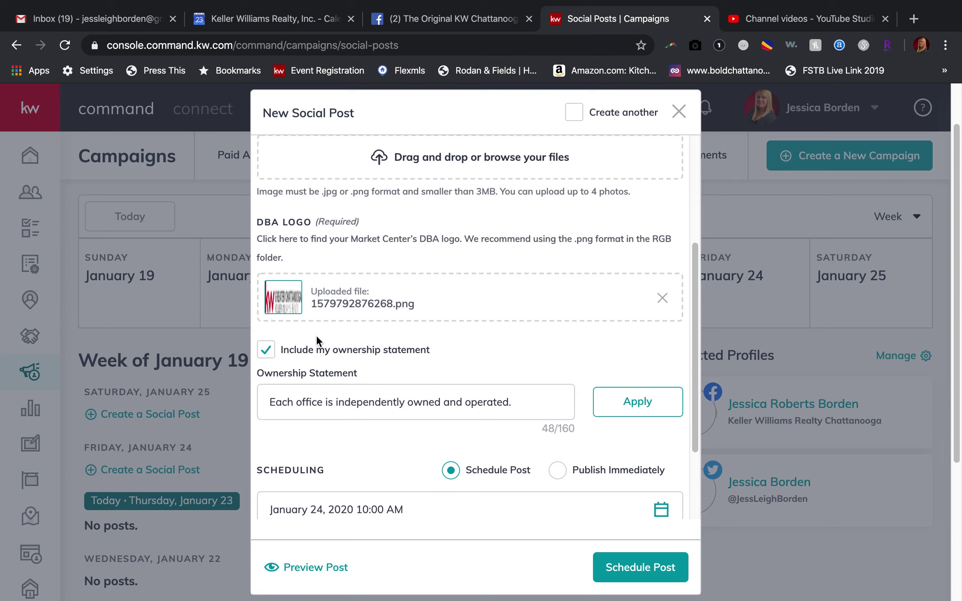
{"action": "left_click", "coordinate": [267, 356]}
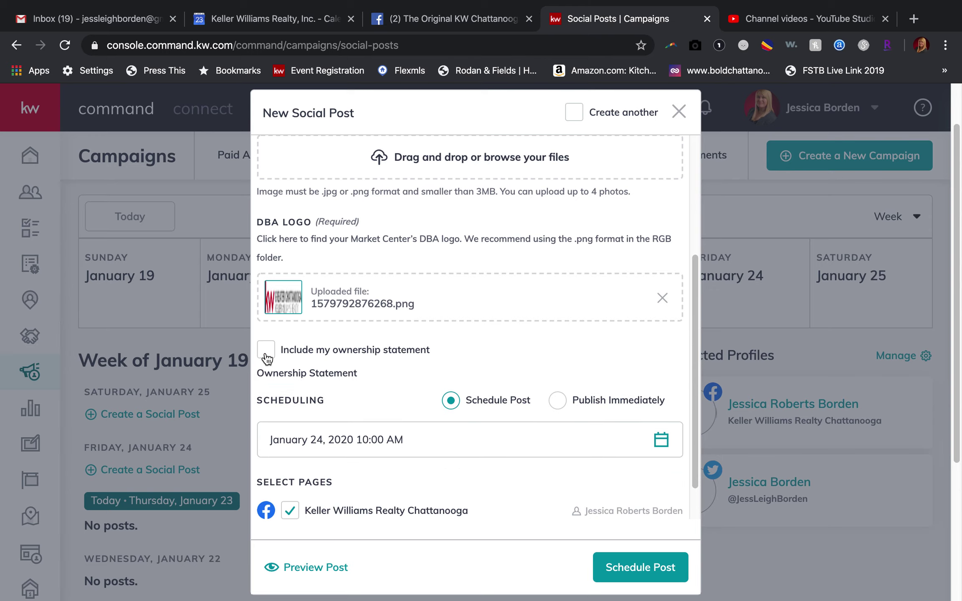
Bring up the date picker for the post's scheduled date.
{"action": "scroll", "coordinate": [343, 371], "scroll_direction": "down", "scroll_amount": 1}
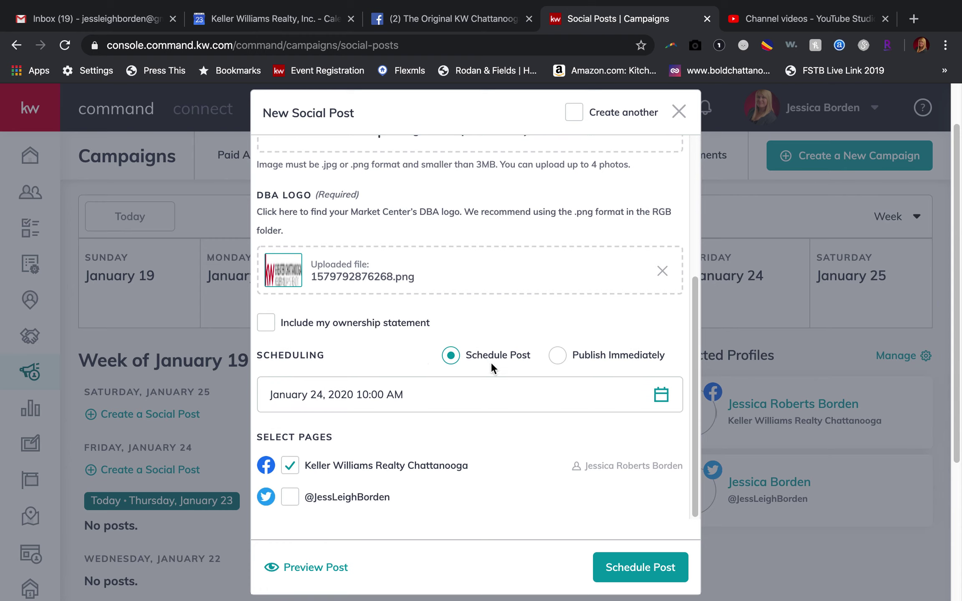
{"action": "left_click", "coordinate": [660, 397]}
{"action": "scroll", "coordinate": [420, 447], "scroll_direction": "down", "scroll_amount": 3}
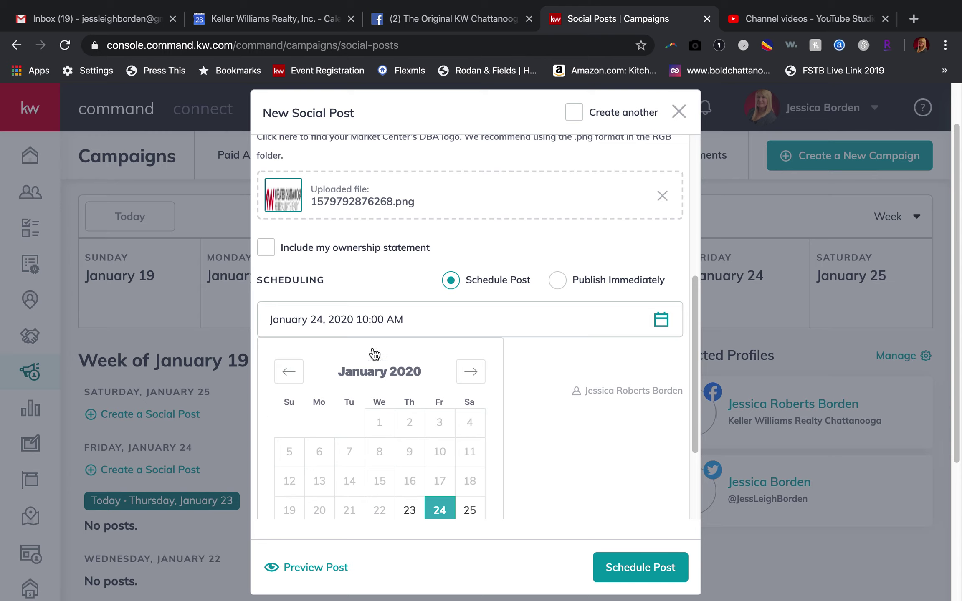
Pick January 28 in the date picker, raise the hour to 2, choose PM, and close the calendar.
{"action": "scroll", "coordinate": [351, 354], "scroll_direction": "down", "scroll_amount": 3}
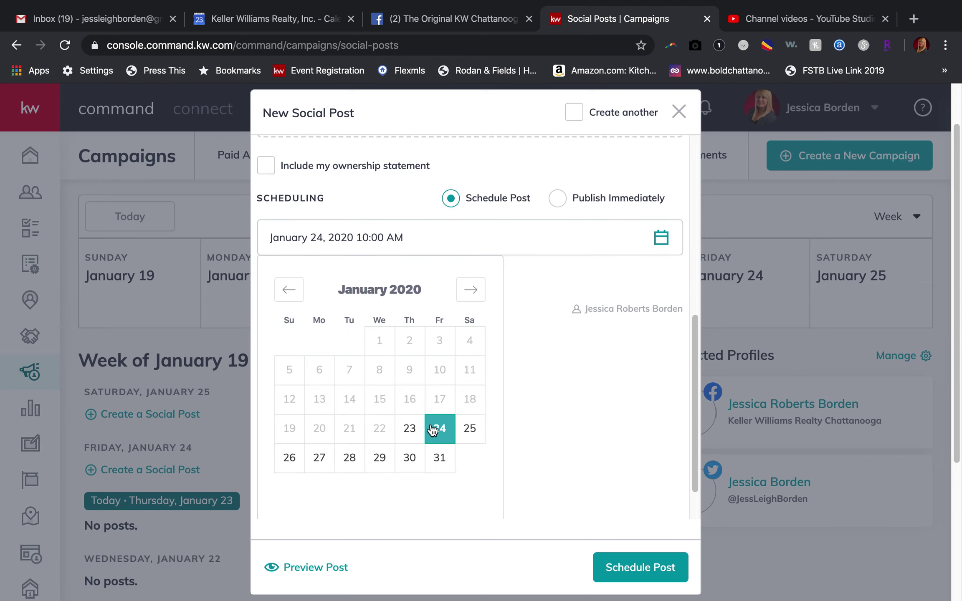
{"action": "left_click", "coordinate": [357, 469]}
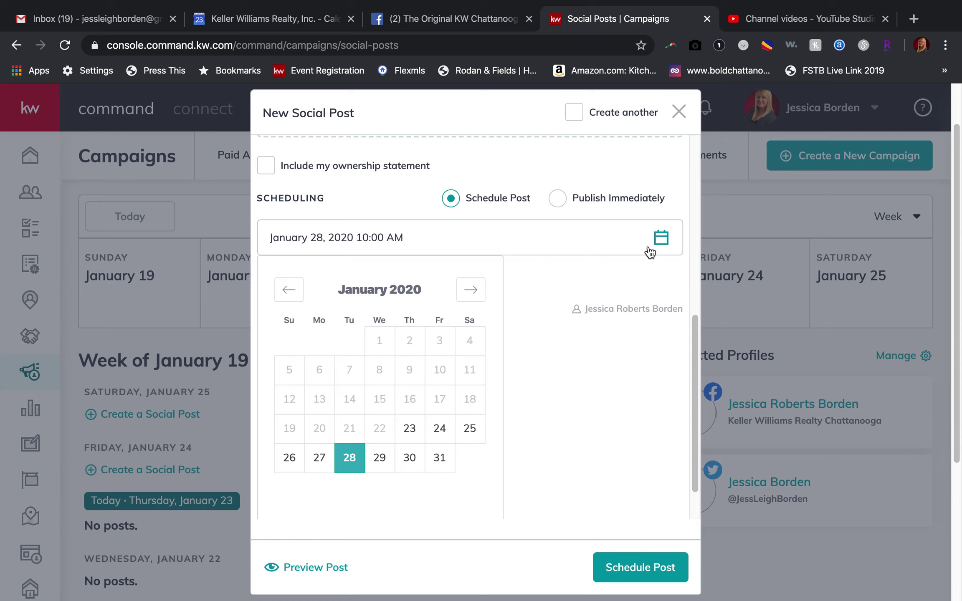
{"action": "scroll", "coordinate": [510, 374], "scroll_direction": "down", "scroll_amount": 1}
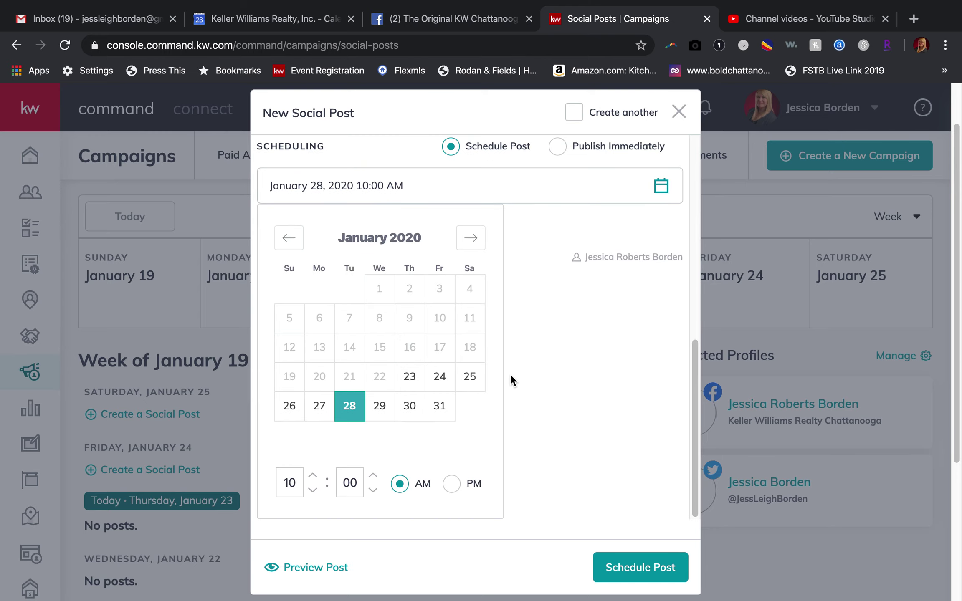
{"action": "double_click", "coordinate": [287, 489]}
{"action": "left_click", "coordinate": [313, 476]}
{"action": "left_click", "coordinate": [313, 475]}
{"action": "left_click", "coordinate": [313, 475]}
{"action": "left_click", "coordinate": [313, 475]}
{"action": "left_click", "coordinate": [452, 483]}
{"action": "scroll", "coordinate": [400, 317], "scroll_direction": "up", "scroll_amount": 3}
{"action": "scroll", "coordinate": [396, 322], "scroll_direction": "down", "scroll_amount": 3}
{"action": "scroll", "coordinate": [396, 321], "scroll_direction": "up", "scroll_amount": 3}
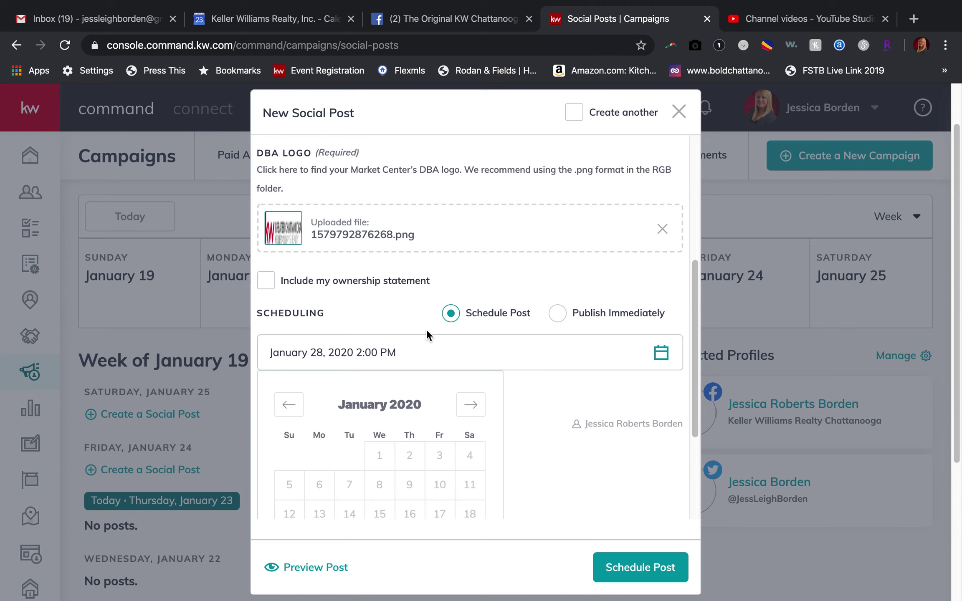
{"action": "left_click", "coordinate": [396, 328]}
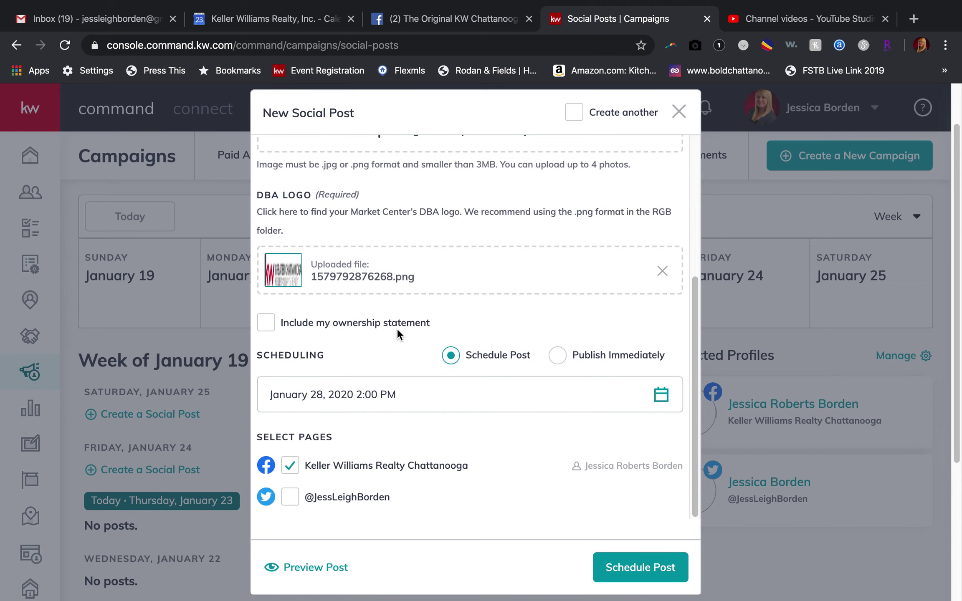
Set Publish Immediately with Twitter added, then discard the draft and advance to next week.
{"action": "left_click", "coordinate": [557, 355]}
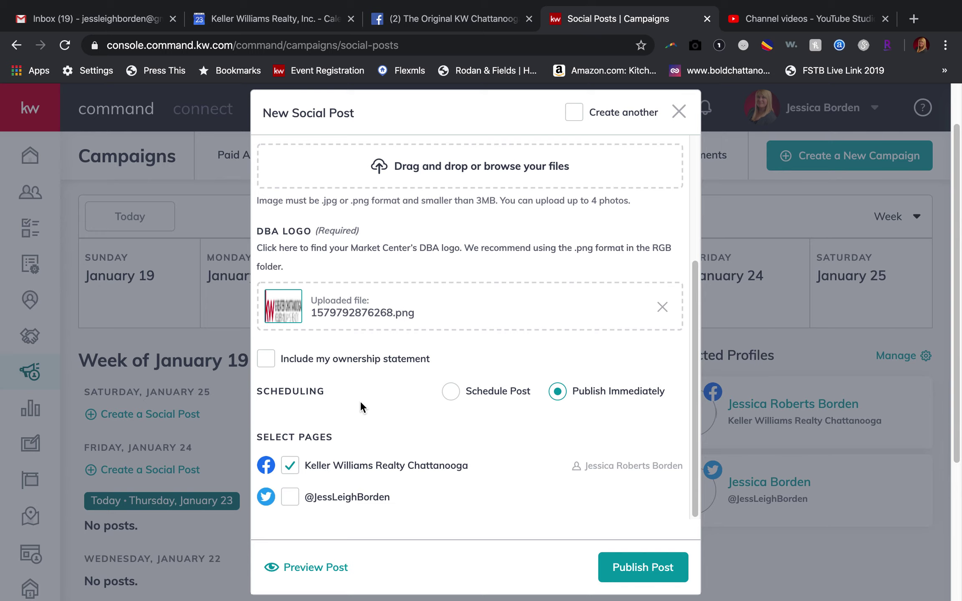
{"action": "left_click", "coordinate": [294, 501]}
{"action": "scroll", "coordinate": [514, 211], "scroll_direction": "up", "scroll_amount": 5}
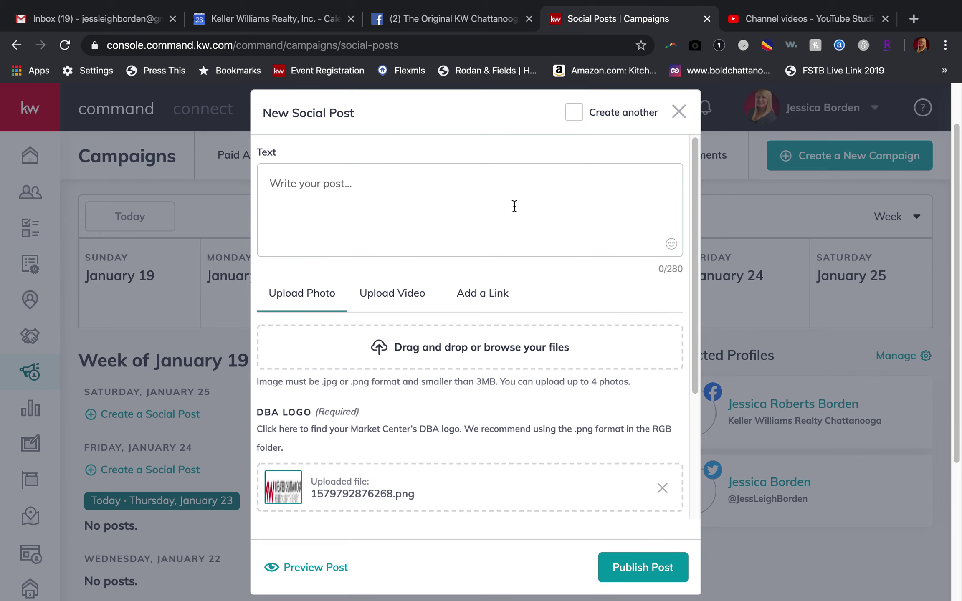
{"action": "left_click", "coordinate": [678, 112]}
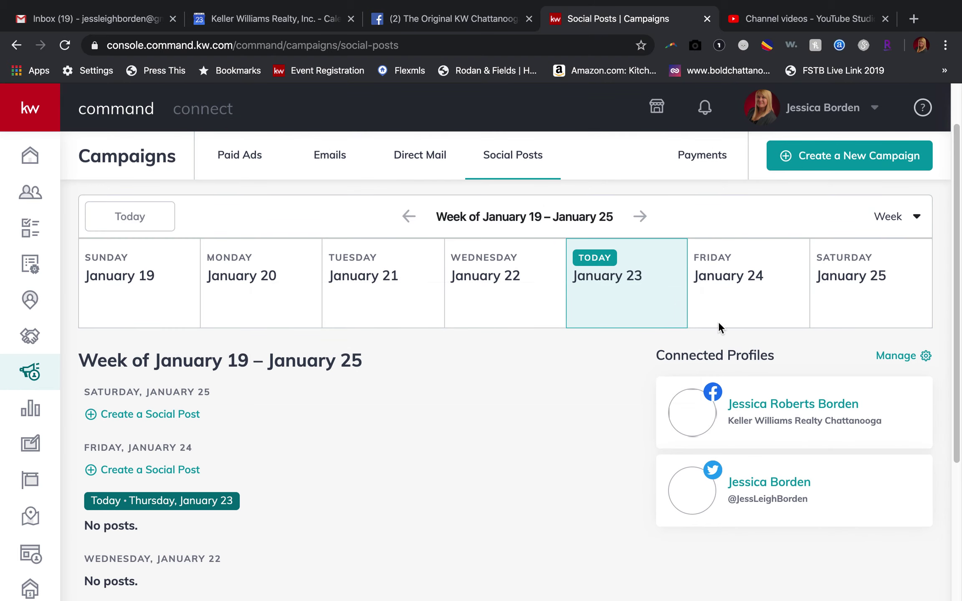
{"action": "left_click", "coordinate": [641, 217]}
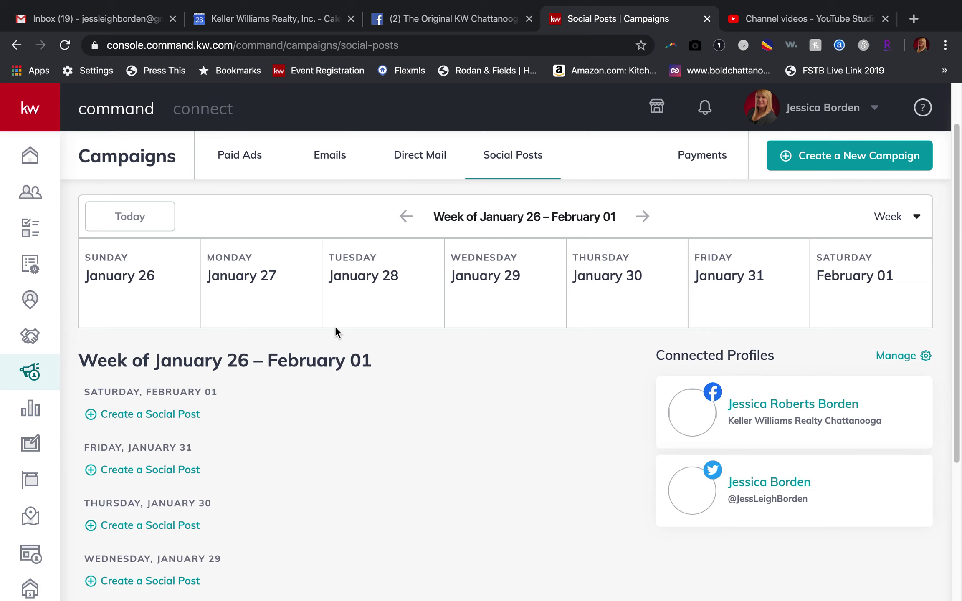
Start a new post from a day in the January 26 – February 01 week with 'Create another' ticked.
{"action": "scroll", "coordinate": [335, 331], "scroll_direction": "down", "scroll_amount": 5}
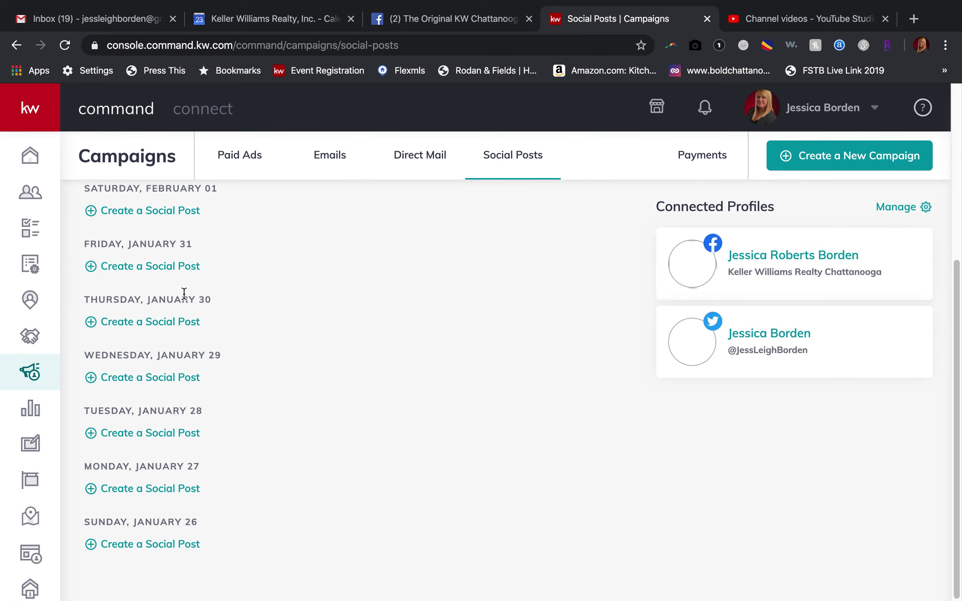
{"action": "scroll", "coordinate": [184, 293], "scroll_direction": "up", "scroll_amount": 3}
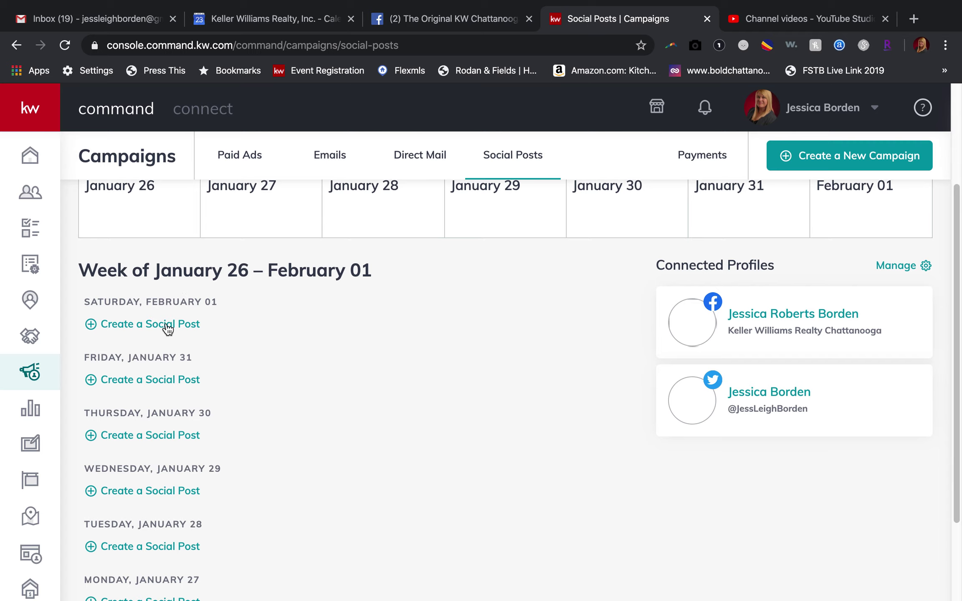
{"action": "scroll", "coordinate": [167, 326], "scroll_direction": "down", "scroll_amount": 3}
{"action": "left_click", "coordinate": [148, 546]}
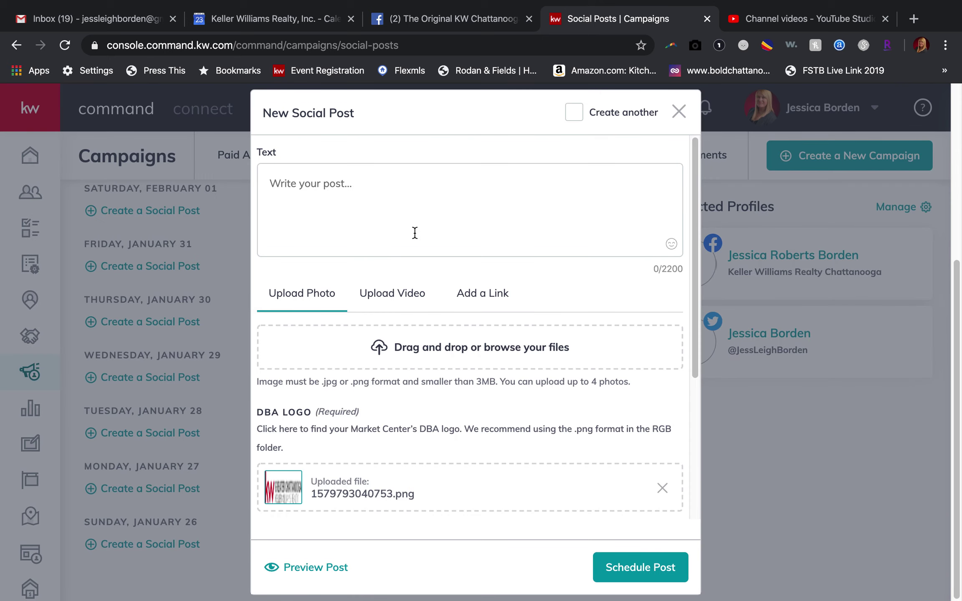
{"action": "left_click", "coordinate": [576, 117]}
Close the post form and switch the social posts calendar to Month view.
{"action": "left_click", "coordinate": [681, 119]}
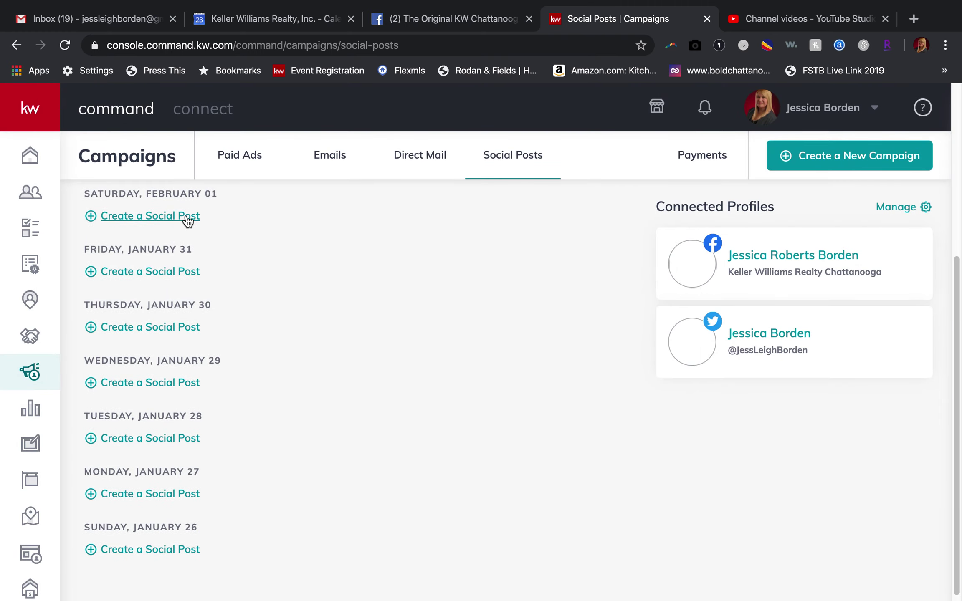
{"action": "scroll", "coordinate": [184, 214], "scroll_direction": "up", "scroll_amount": 6}
{"action": "scroll", "coordinate": [187, 220], "scroll_direction": "up", "scroll_amount": 1}
{"action": "left_click", "coordinate": [889, 275]}
{"action": "left_click", "coordinate": [828, 349]}
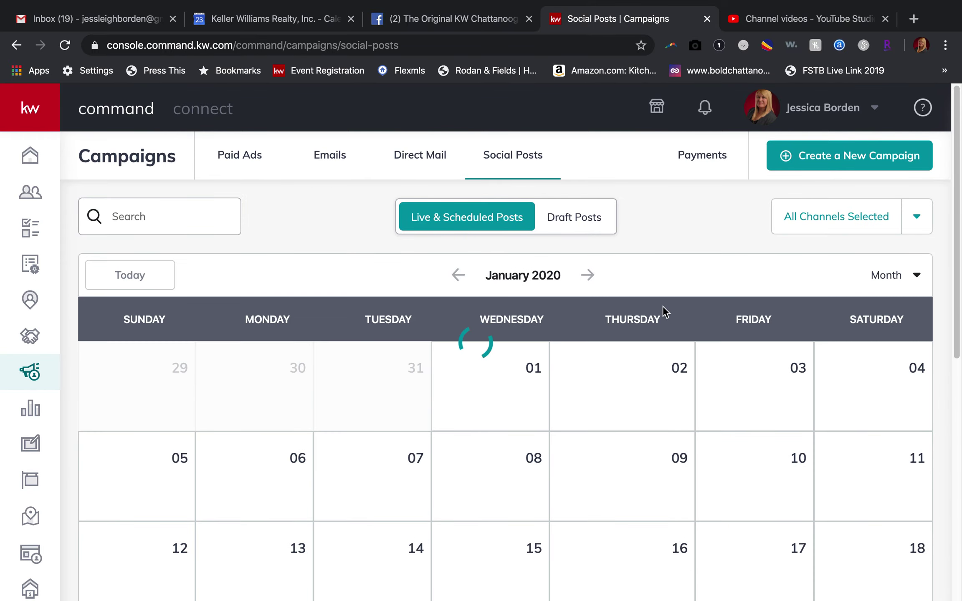
Start a new social post from January 30 in the month grid and review its scheduling.
{"action": "scroll", "coordinate": [524, 414], "scroll_direction": "down", "scroll_amount": 4}
{"action": "scroll", "coordinate": [525, 415], "scroll_direction": "down", "scroll_amount": 4}
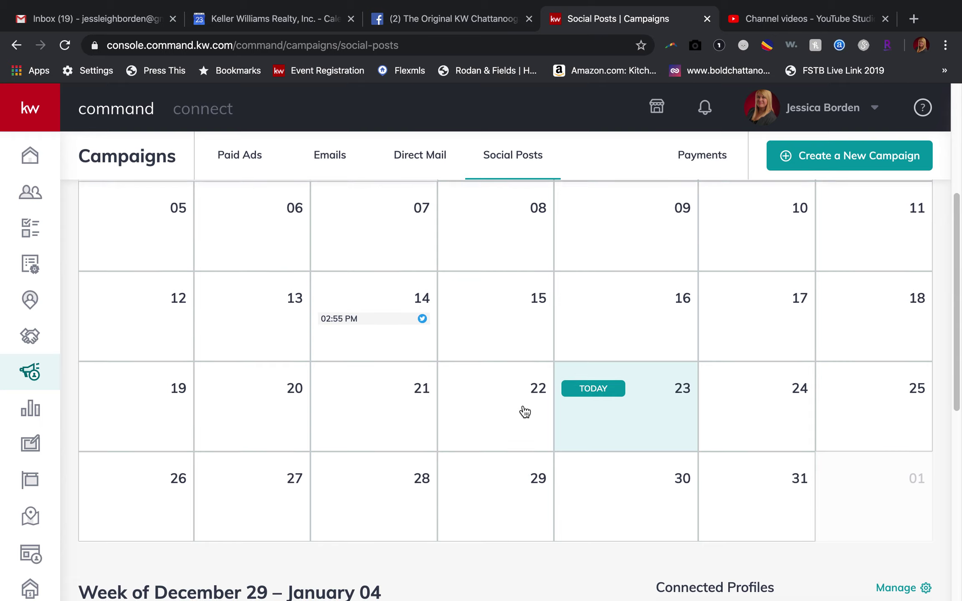
{"action": "left_click", "coordinate": [646, 411]}
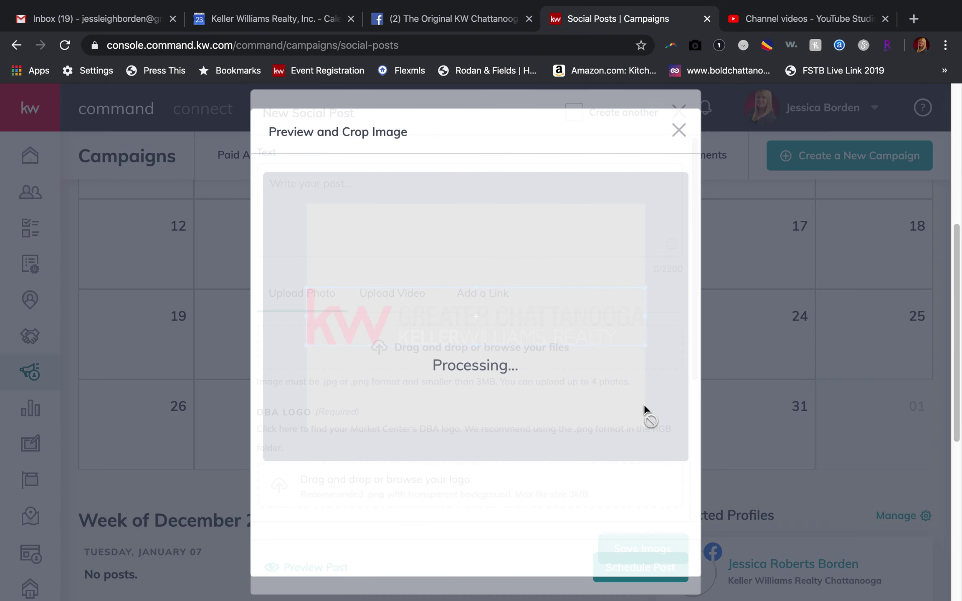
{"action": "scroll", "coordinate": [557, 369], "scroll_direction": "down", "scroll_amount": 4}
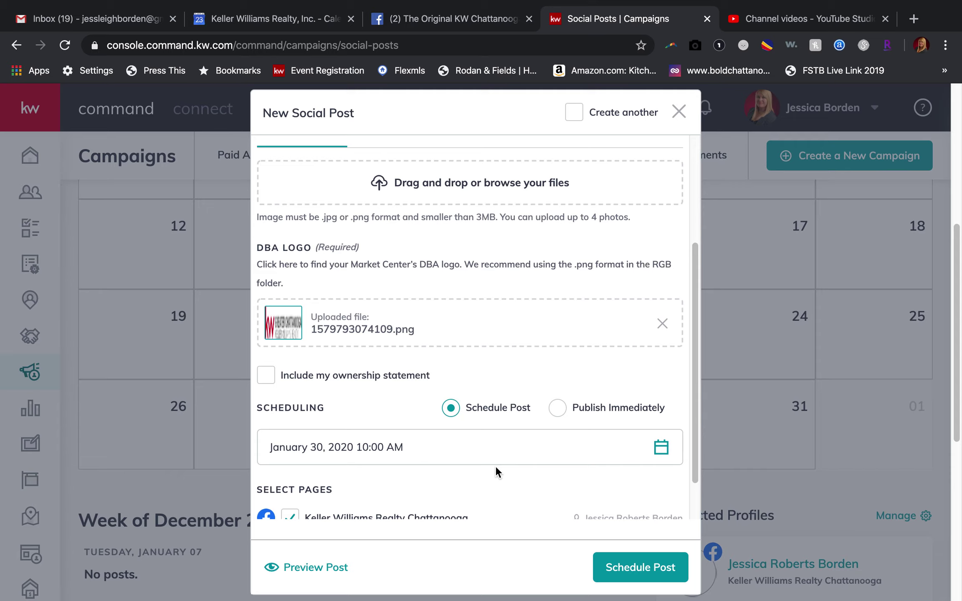
{"action": "scroll", "coordinate": [417, 402], "scroll_direction": "up", "scroll_amount": 4}
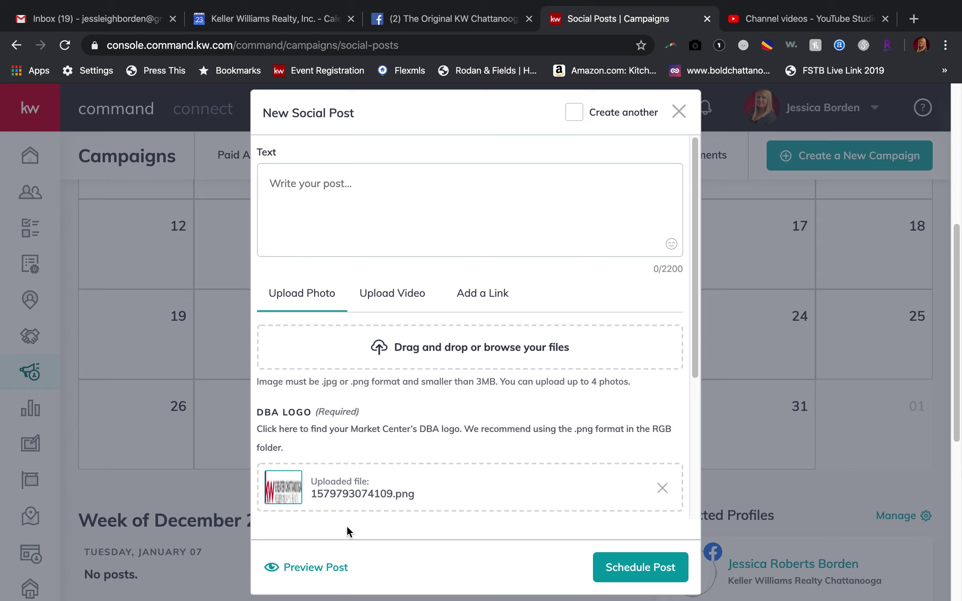
Type the PSI Study Group announcement: Tuesday, January 28th, 12:30pm, FREE LUNCH, office phone.
{"action": "left_click", "coordinate": [331, 183]}
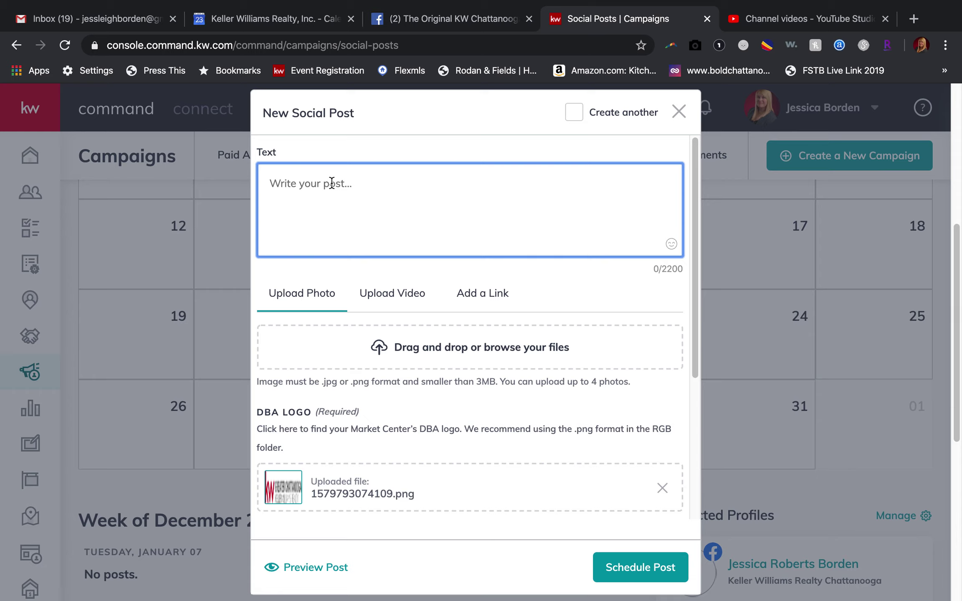
{"action": "type", "text": "Con"}
{"action": "key", "text": "BackSpace"}
{"action": "key", "text": "BackSpace"}
{"action": "key", "text": "BackSpace"}
{"action": "scroll", "coordinate": [422, 297], "scroll_direction": "down", "scroll_amount": 5}
{"action": "scroll", "coordinate": [414, 435], "scroll_direction": "up", "scroll_amount": 5}
{"action": "type", "text": "Don't miss our PS"}
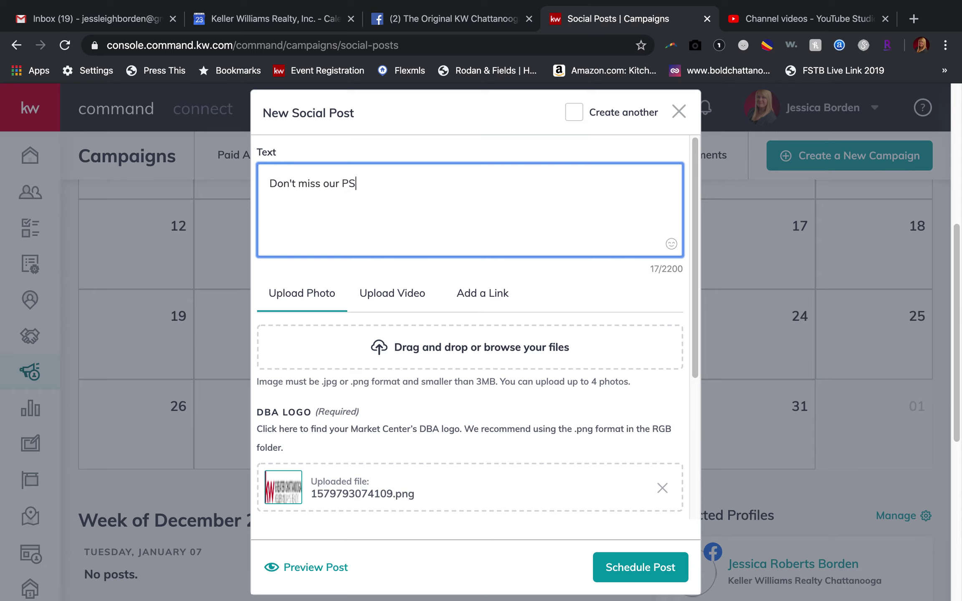
{"action": "type", "text": "I Study Group on Tues"}
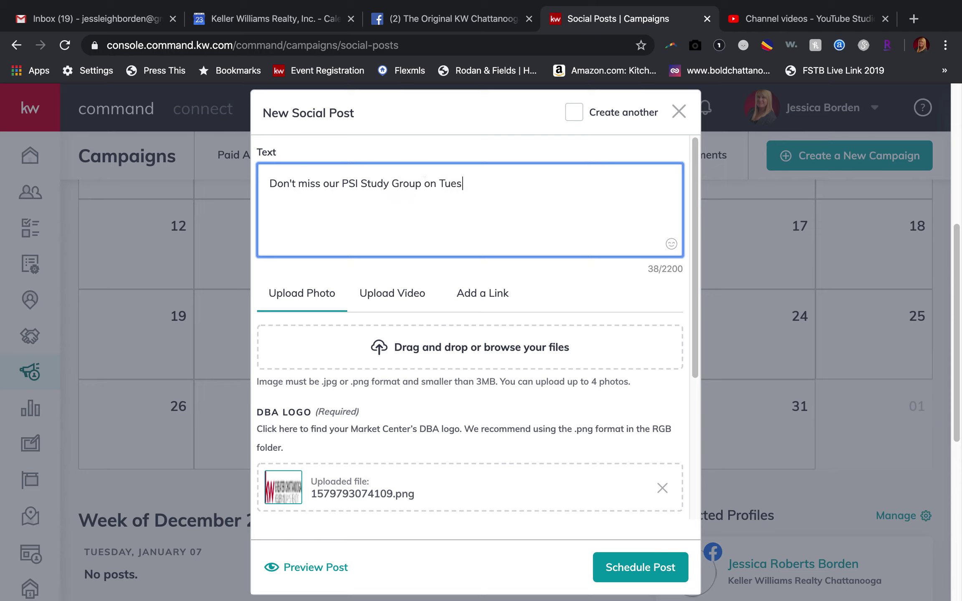
{"action": "type", "text": "day, January 28th"}
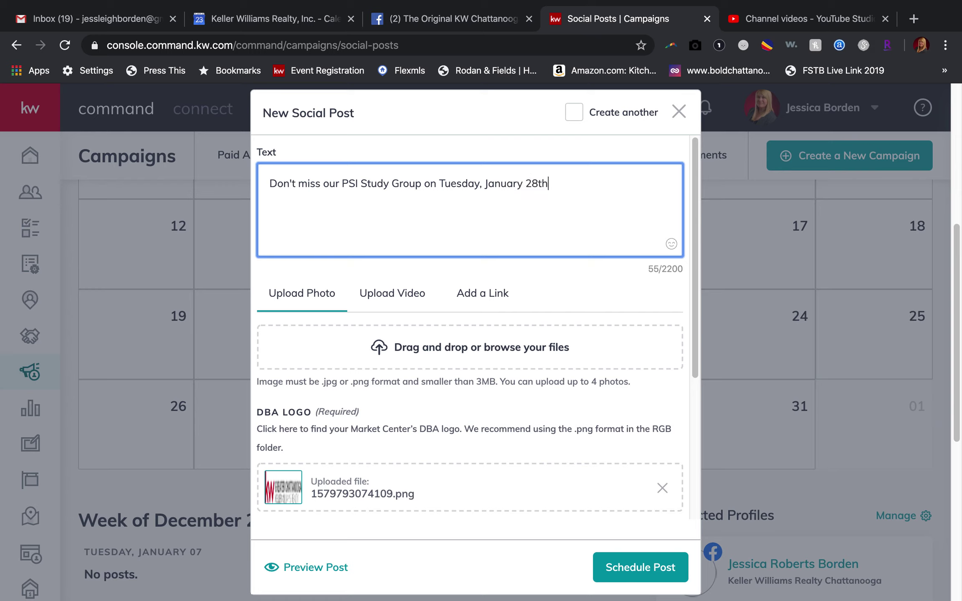
{"action": "type", "text": " at 12:30 p"}
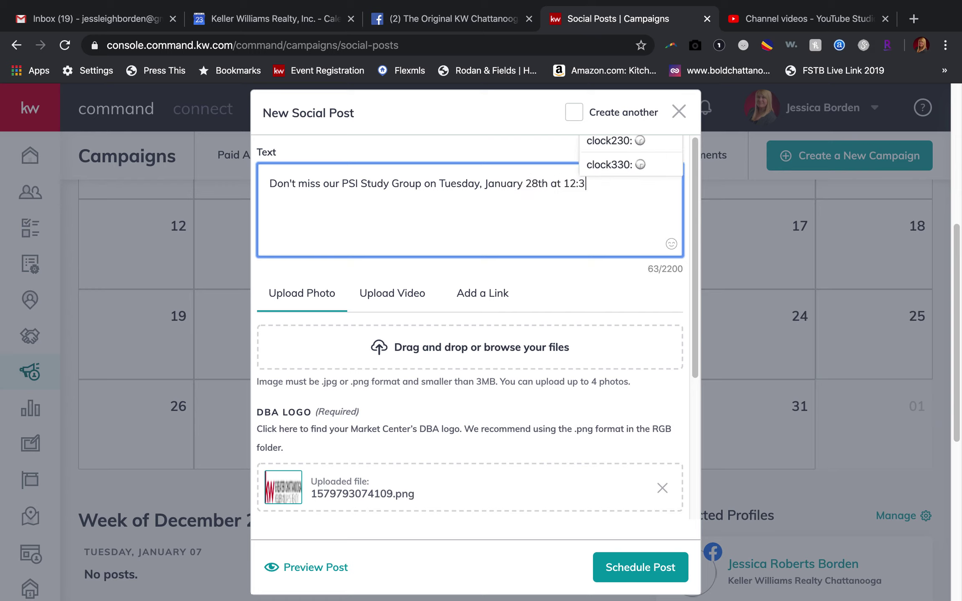
{"action": "key", "text": "BackSpace"}
{"action": "key", "text": "BackSpace"}
{"action": "type", "text": "pm! "}
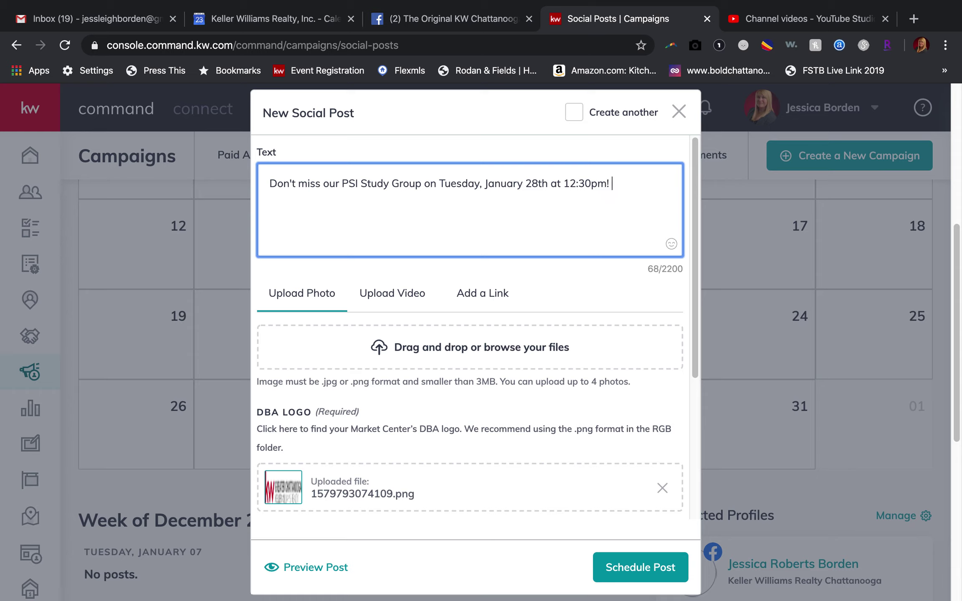
{"action": "type", "text": "FREE LUNCH and grou"}
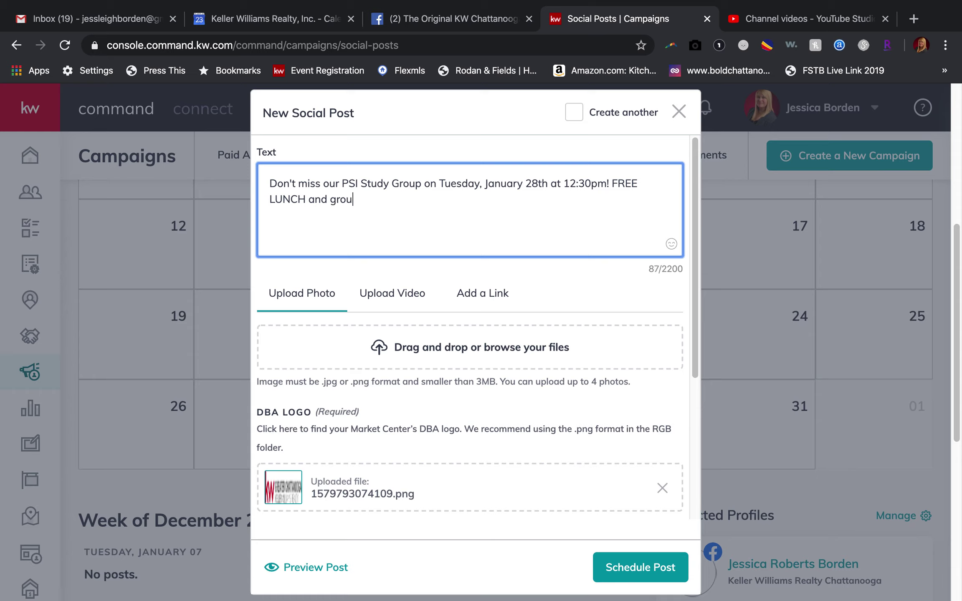
{"action": "type", "text": "p study for the real as"}
{"action": "key", "text": "BackSpace"}
{"action": "key", "text": "BackSpace"}
{"action": "type", "text": "estate exam."}
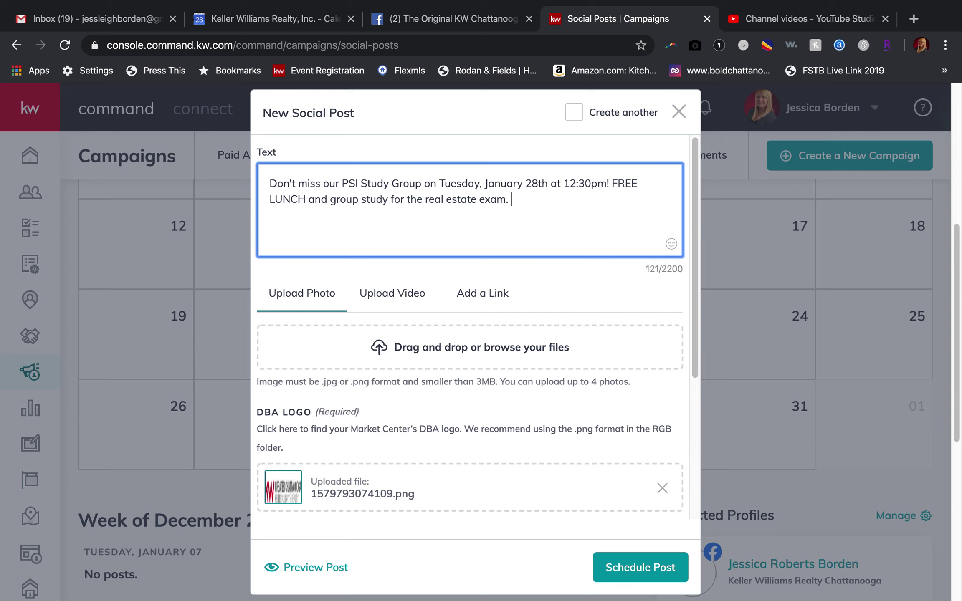
{"action": "type", "text": " Contact us for more deta"}
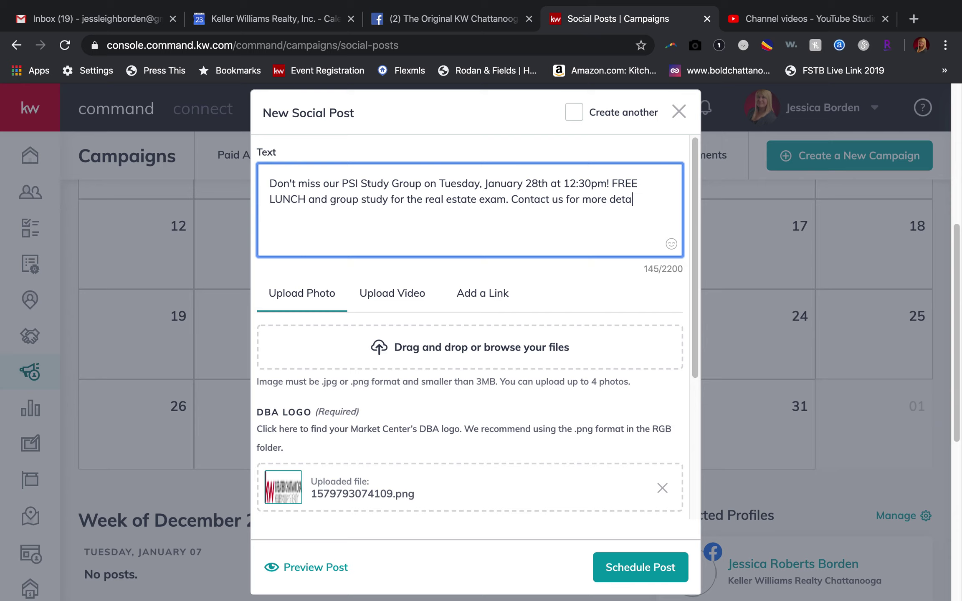
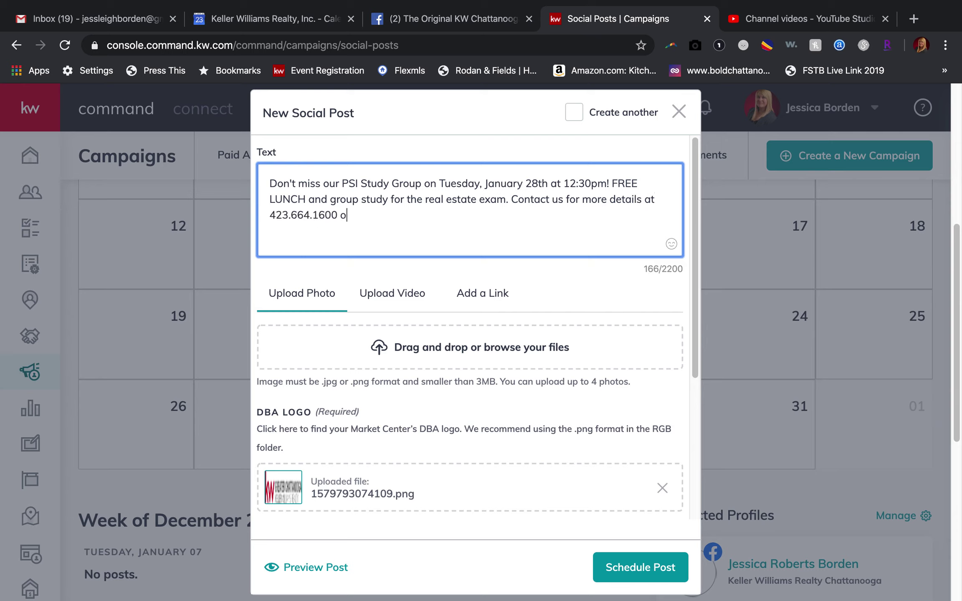
{"action": "type", "text": "r visit kwchattanooga."}
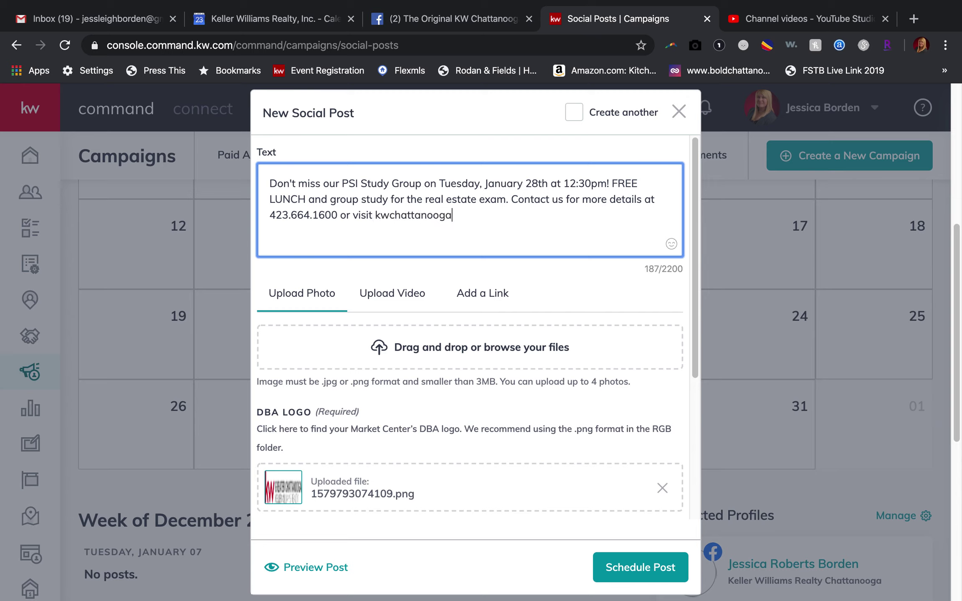
{"action": "key", "text": "BackSpace"}
{"action": "key", "text": "BackSpace"}
{"action": "key", "text": "BackSpace"}
{"action": "key", "text": "BackSpace"}
{"action": "key", "text": "BackSpace"}
{"action": "key", "text": "BackSpace"}
{"action": "key", "text": "BackSpace"}
{"action": "key", "text": "BackSpace"}
{"action": "key", "text": "BackSpace"}
{"action": "key", "text": "BackSpace"}
{"action": "key", "text": "BackSpace"}
{"action": "key", "text": "BackSpace"}
{"action": "key", "text": "BackSpace"}
{"action": "key", "text": "BackSpace"}
{"action": "type", "text": "chattanooga.kw"}
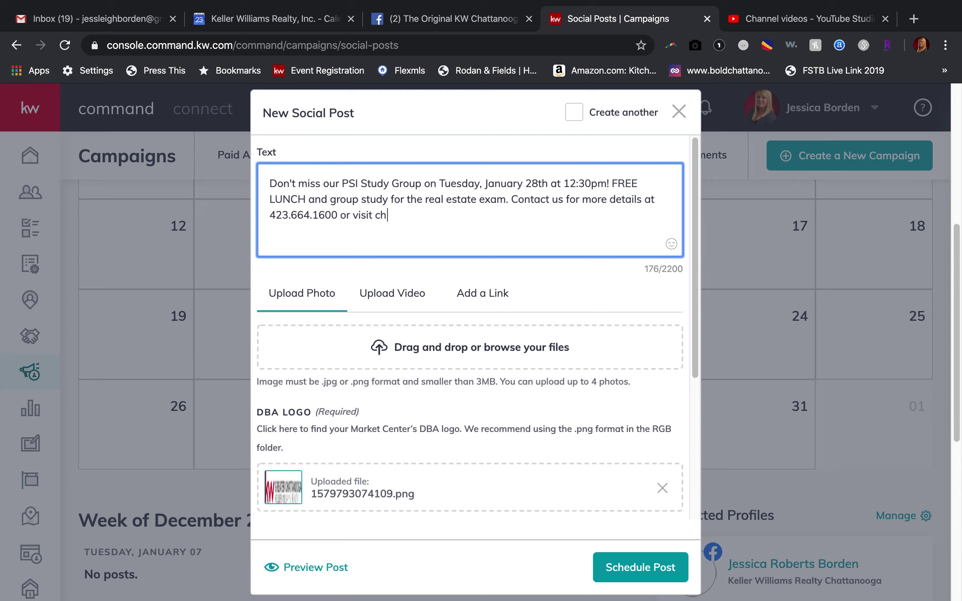
{"action": "key", "text": "BackSpace"}
{"action": "key", "text": "BackSpace"}
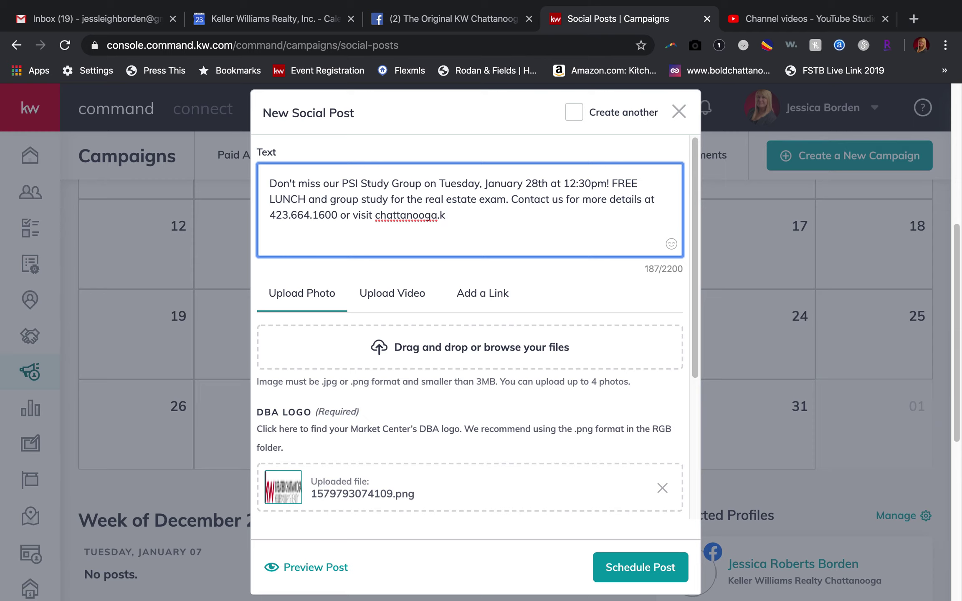
{"action": "type", "text": "yourkwoffice.com."}
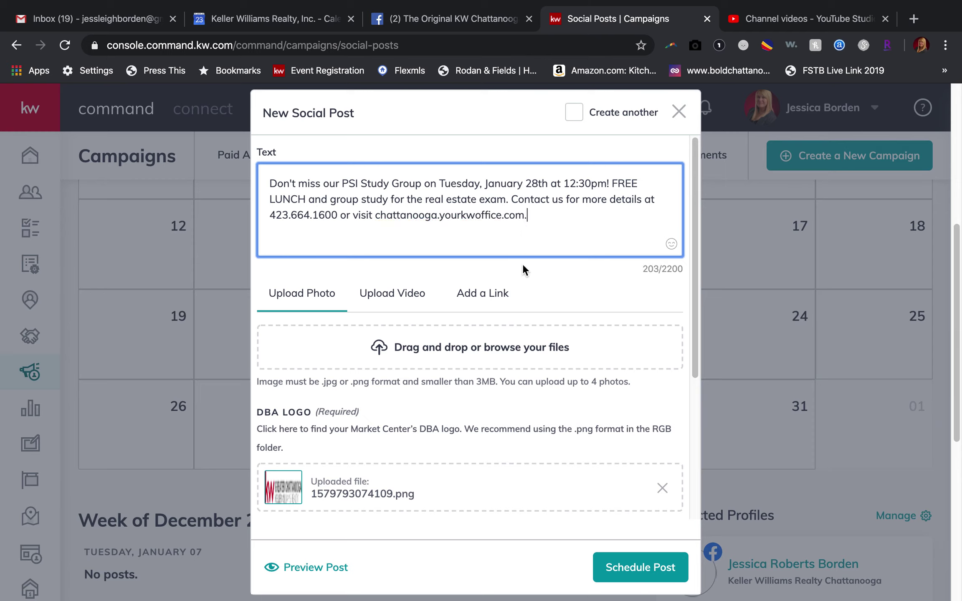
{"action": "left_click", "coordinate": [378, 216]}
{"action": "type", "text": "https"}
{"action": "type", "text": "://"}
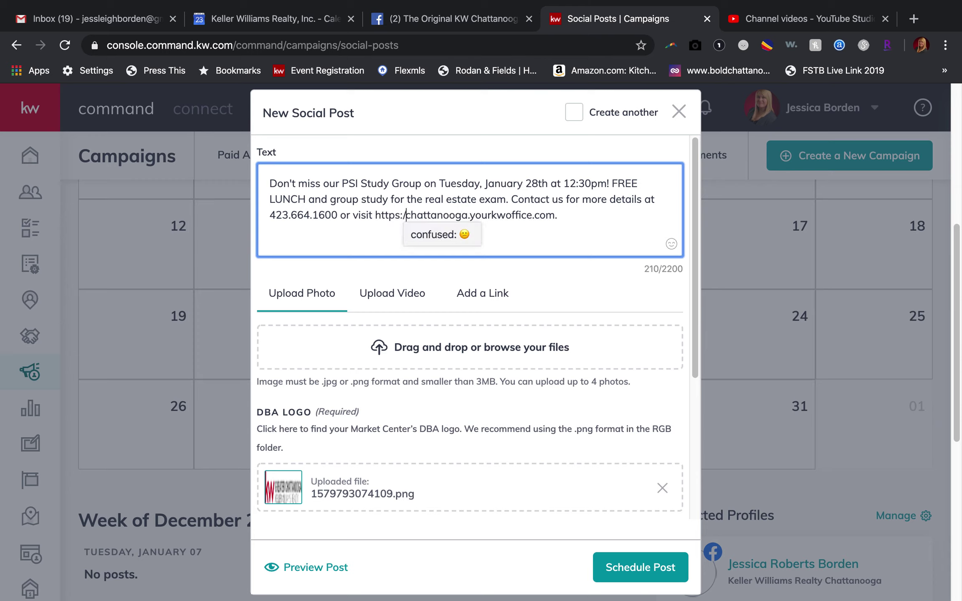
{"action": "left_click", "coordinate": [387, 243]}
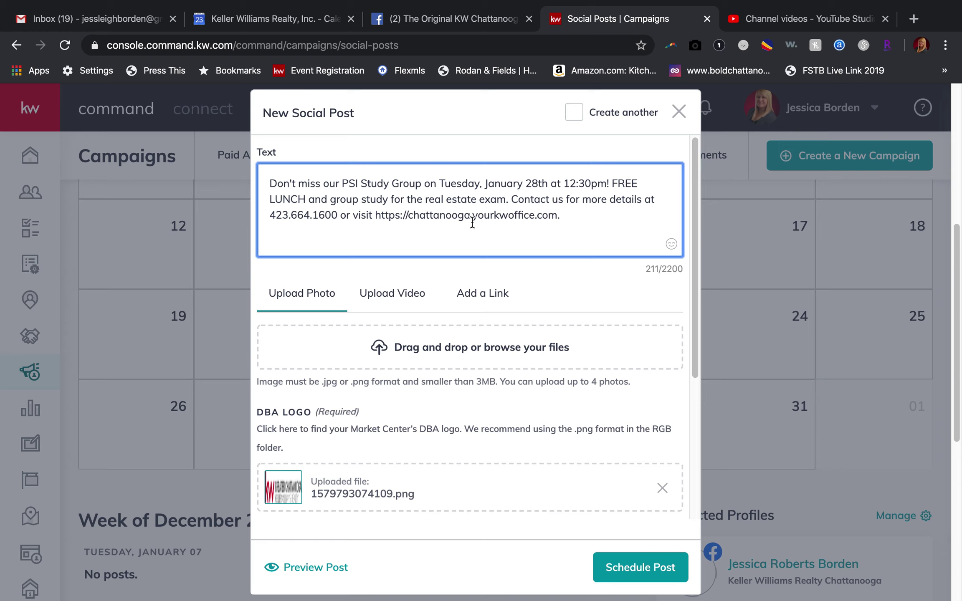
{"action": "scroll", "coordinate": [416, 246], "scroll_direction": "down", "scroll_amount": 1}
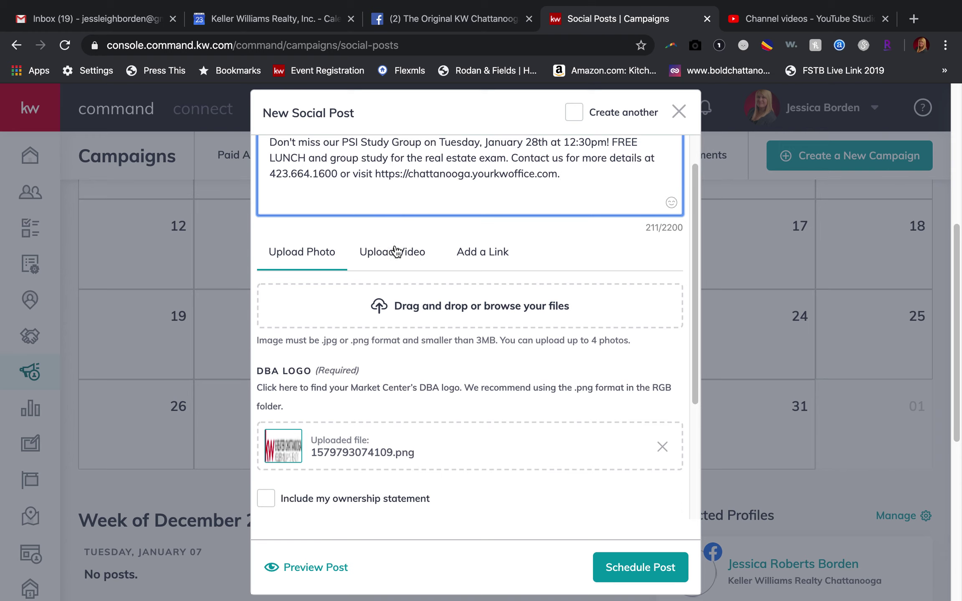
{"action": "left_click", "coordinate": [453, 313]}
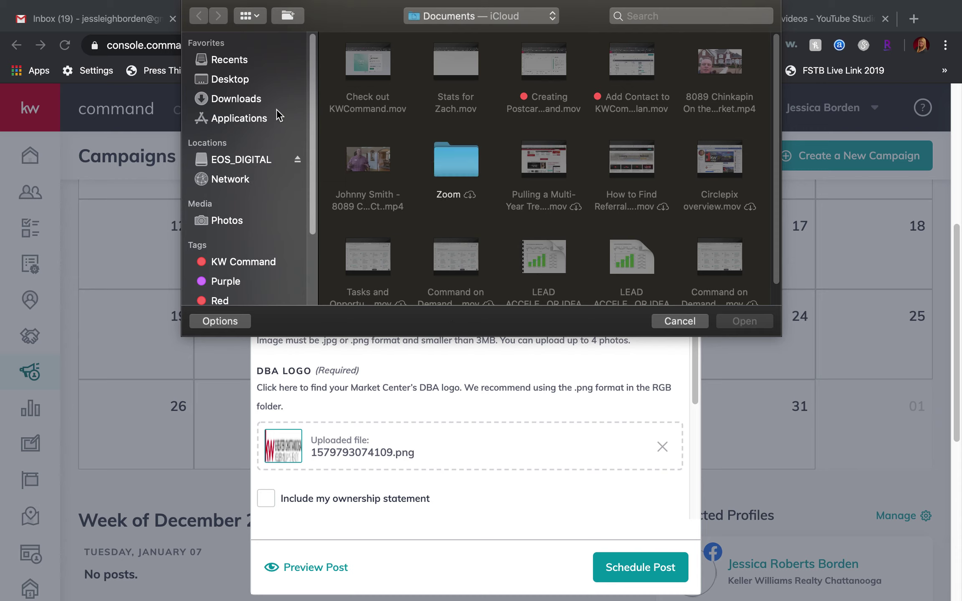
Upload careerfb_1_original (1).jpg from the Downloads folder as the post's photo.
{"action": "left_click", "coordinate": [239, 80]}
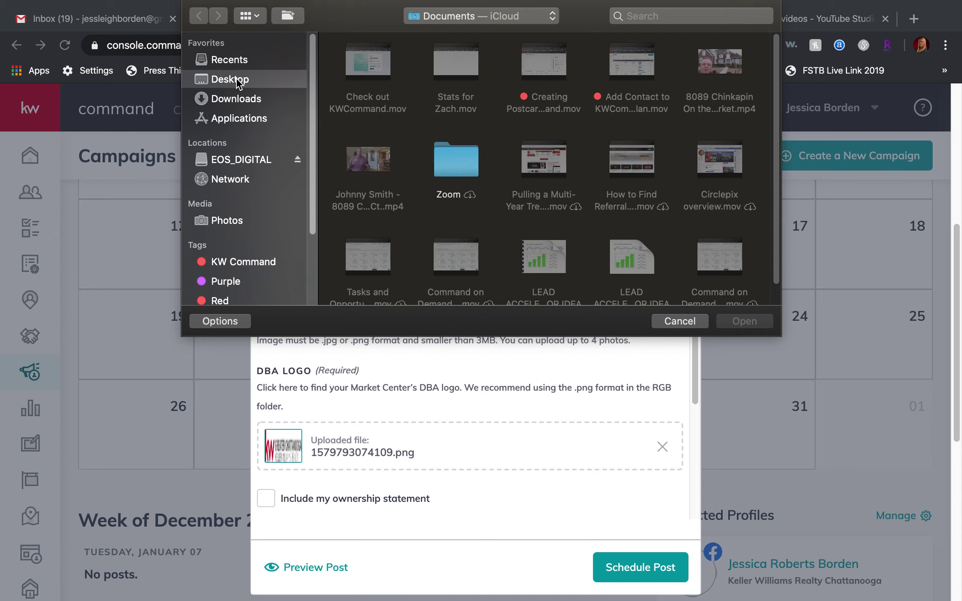
{"action": "left_click", "coordinate": [236, 101]}
{"action": "scroll", "coordinate": [558, 197], "scroll_direction": "down", "scroll_amount": 5}
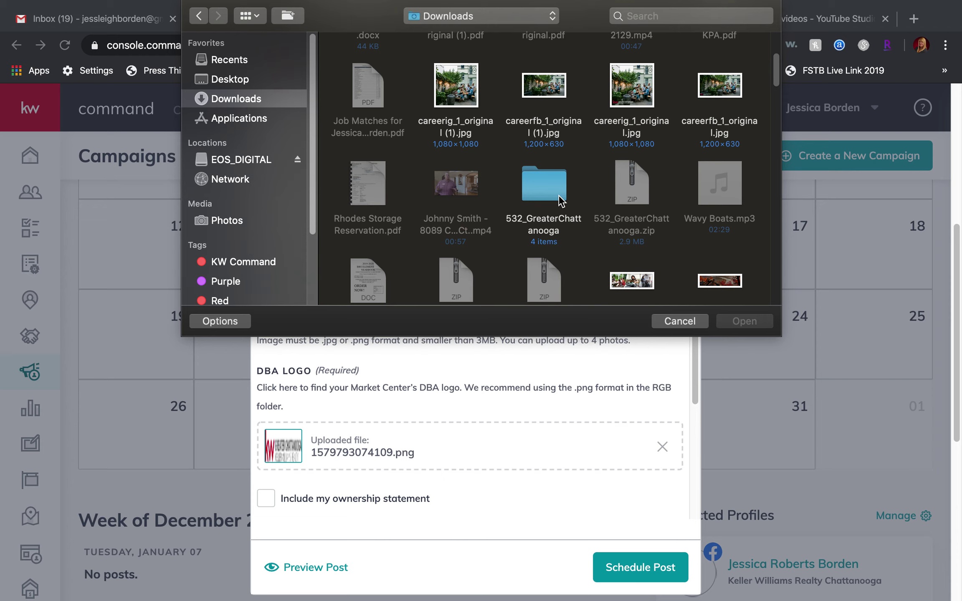
{"action": "left_click", "coordinate": [541, 56]}
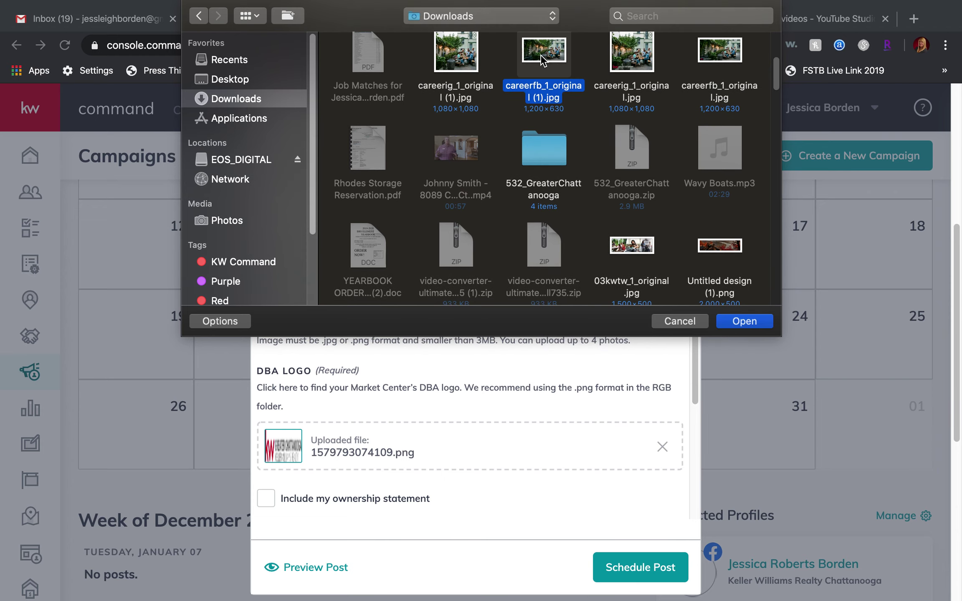
{"action": "left_click", "coordinate": [730, 324]}
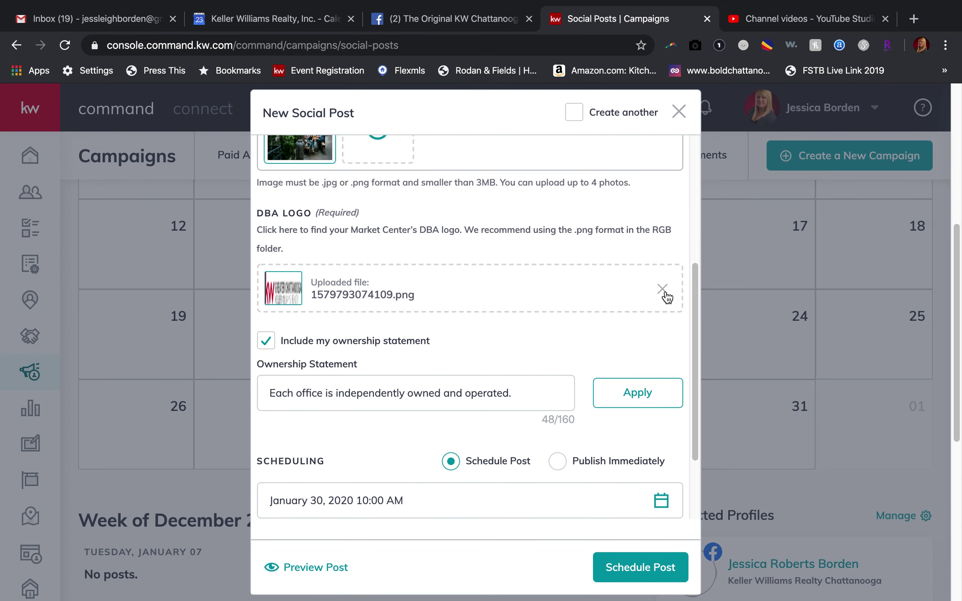
Delete the uploaded DBA logo and bring up the logo file browser for a replacement.
{"action": "left_click", "coordinate": [664, 293]}
{"action": "left_click", "coordinate": [317, 288]}
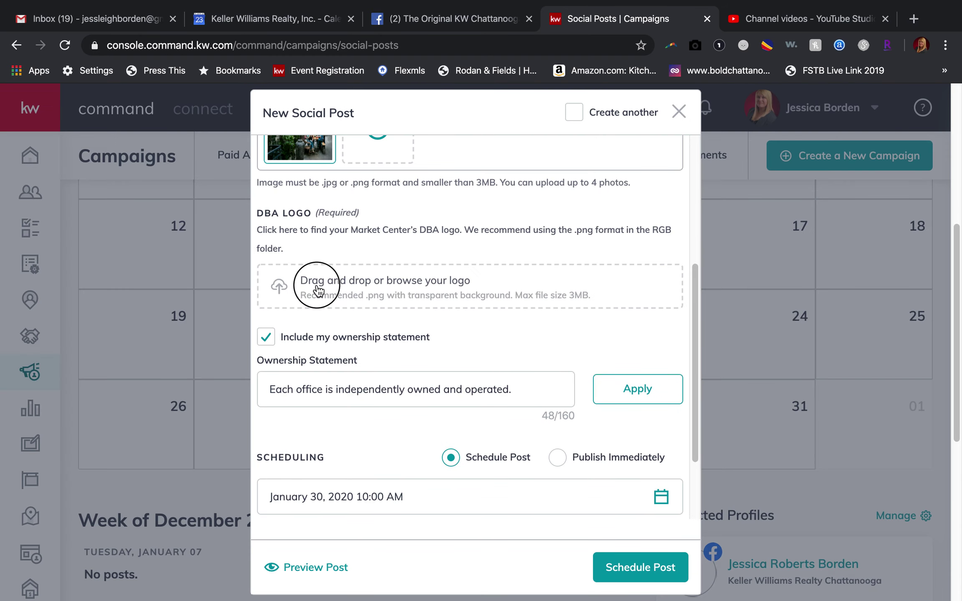